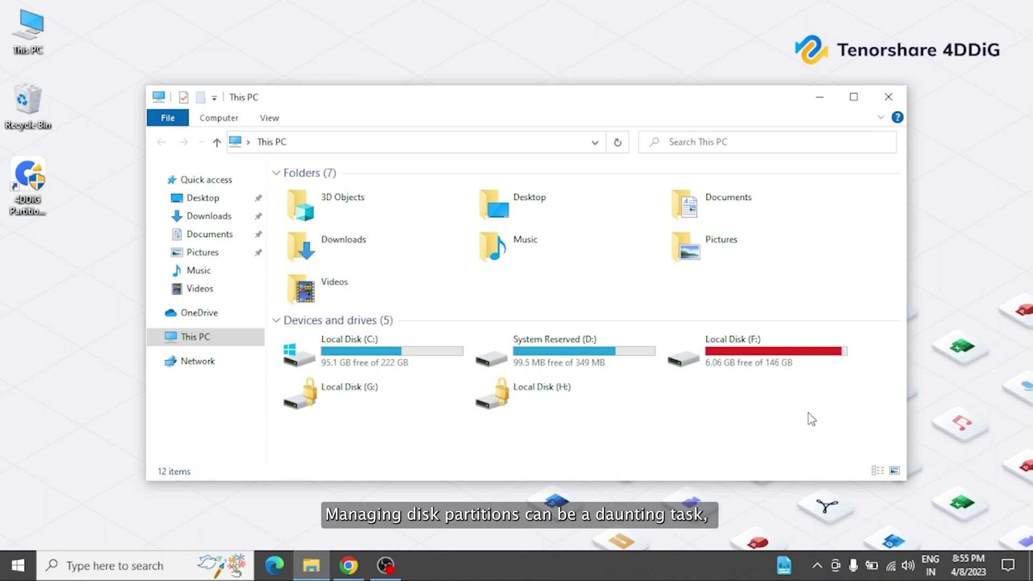
Select and then deselect all drives in This PC, then switch to the 4DDiG product page in Chrome.
drag(858, 426, 349, 349)
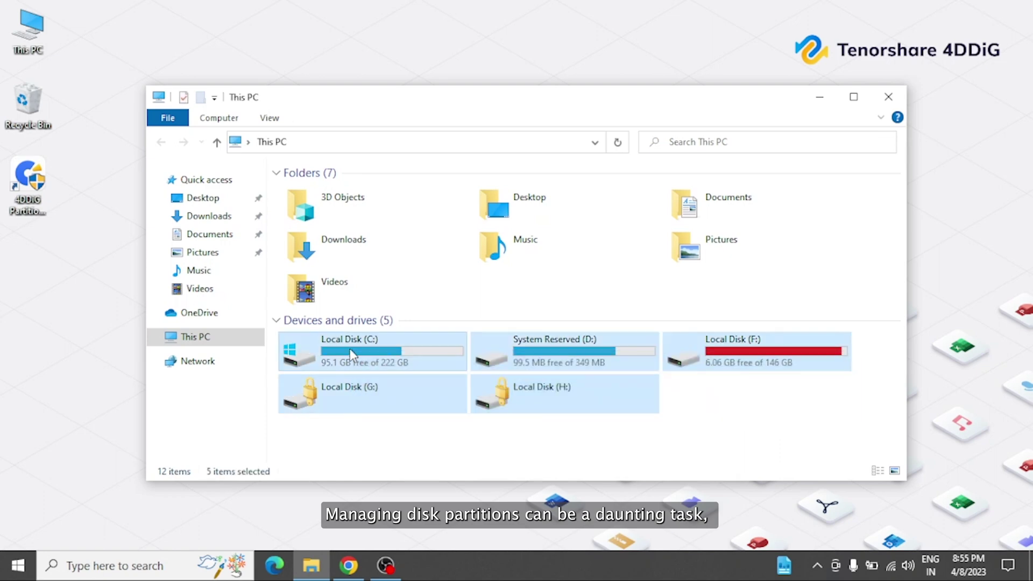
click(374, 437)
click(349, 570)
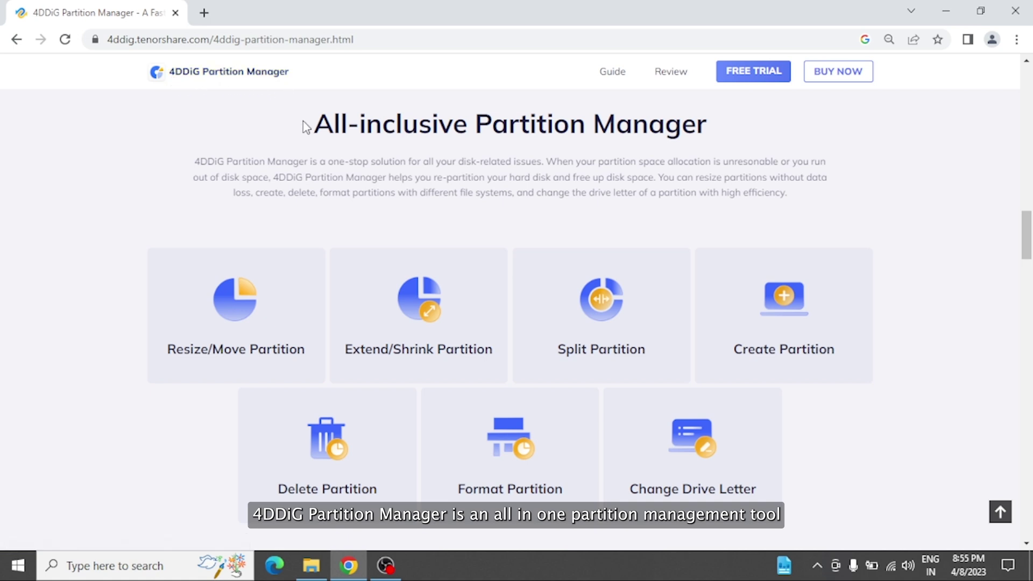
Download the 4DDiG Partition Manager free trial from the product page and run the installer.
drag(305, 125, 713, 143)
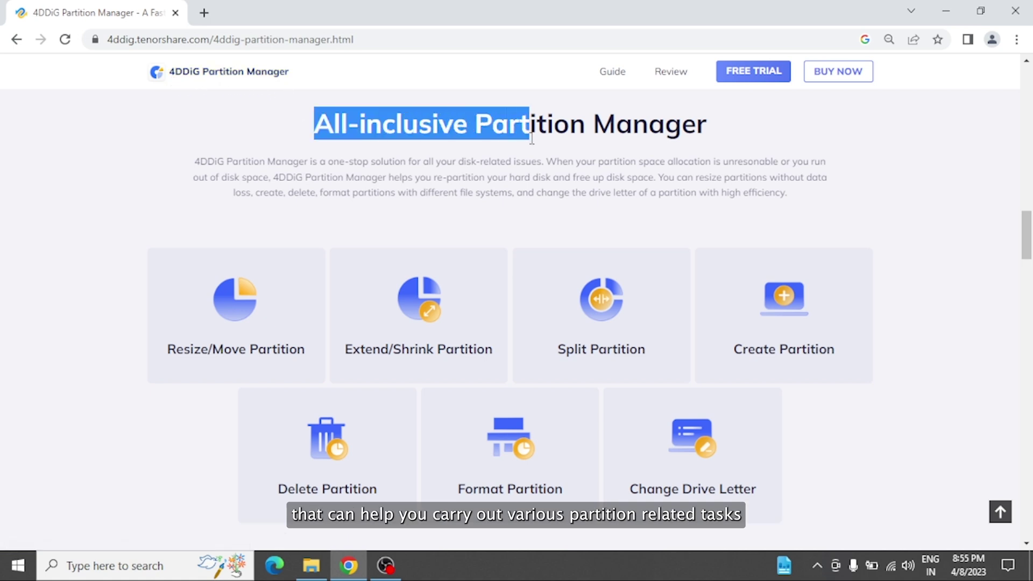
click(727, 143)
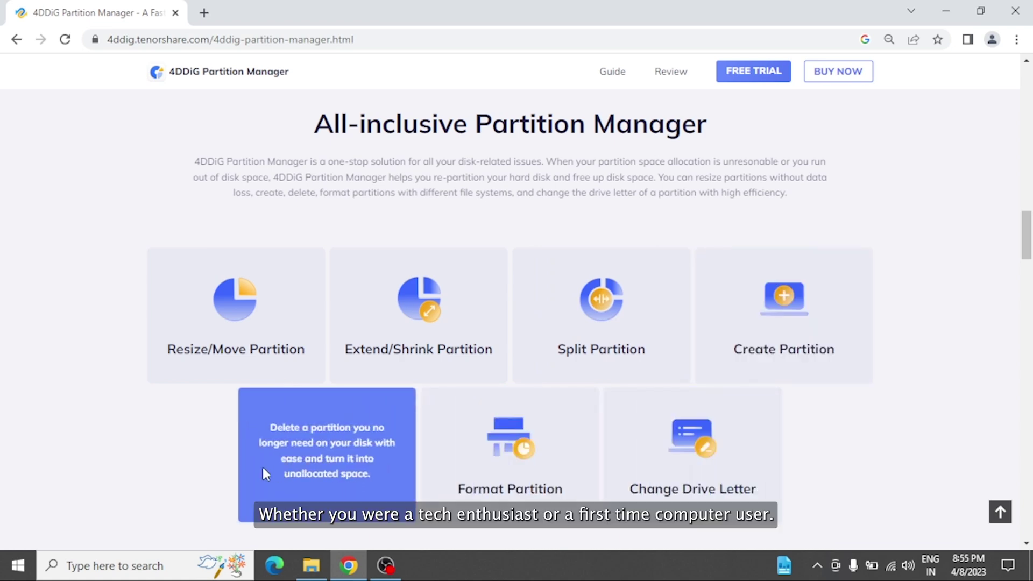
scroll(160, 477, up, 5)
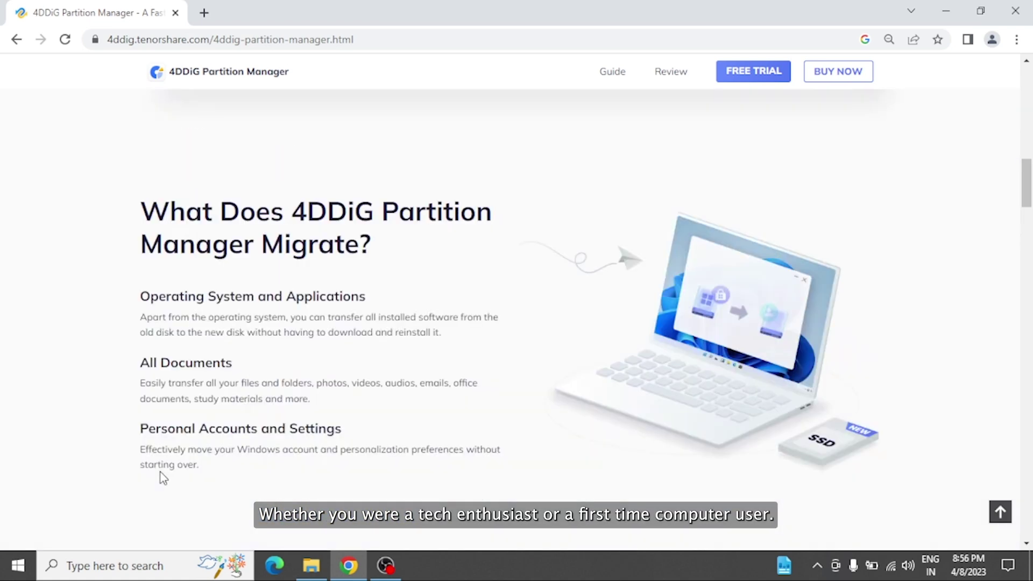
scroll(160, 477, up, 5)
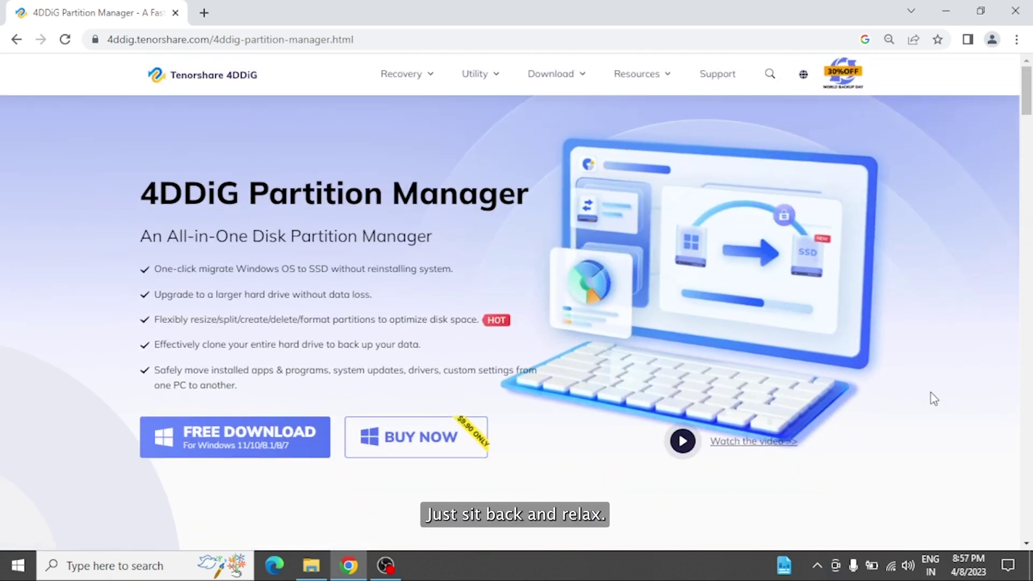
scroll(931, 392, down, 2)
scroll(930, 392, down, 3)
scroll(931, 396, down, 1)
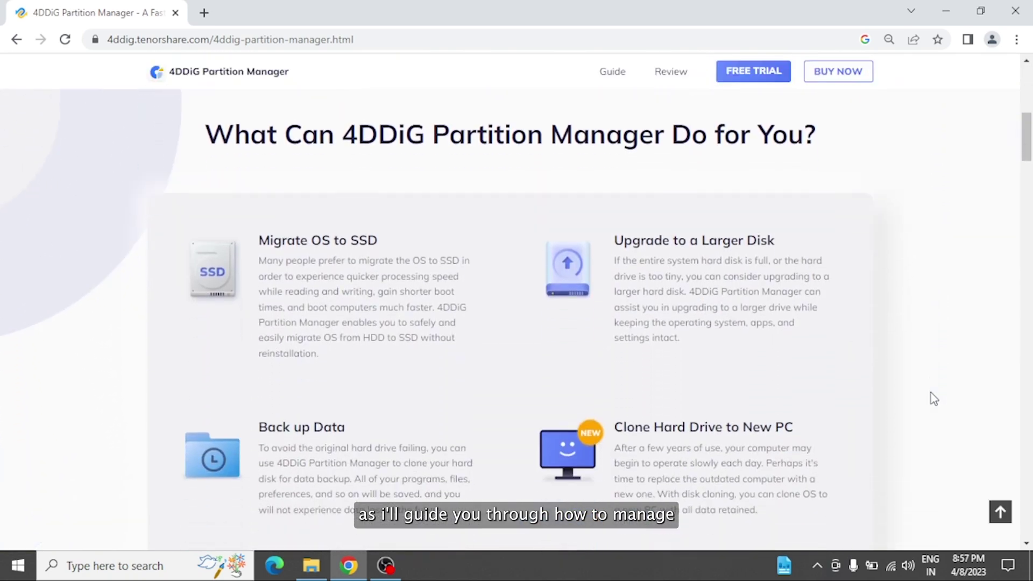
scroll(930, 395, down, 1)
scroll(930, 395, down, 2)
scroll(931, 396, down, 3)
scroll(931, 396, down, 3)
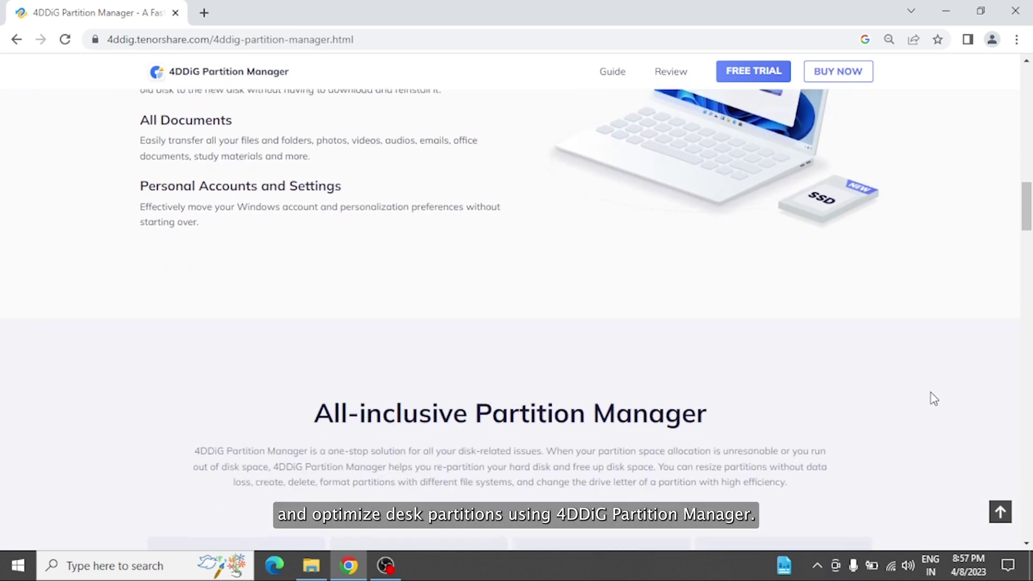
scroll(931, 396, down, 5)
scroll(931, 396, down, 5)
scroll(931, 393, down, 3)
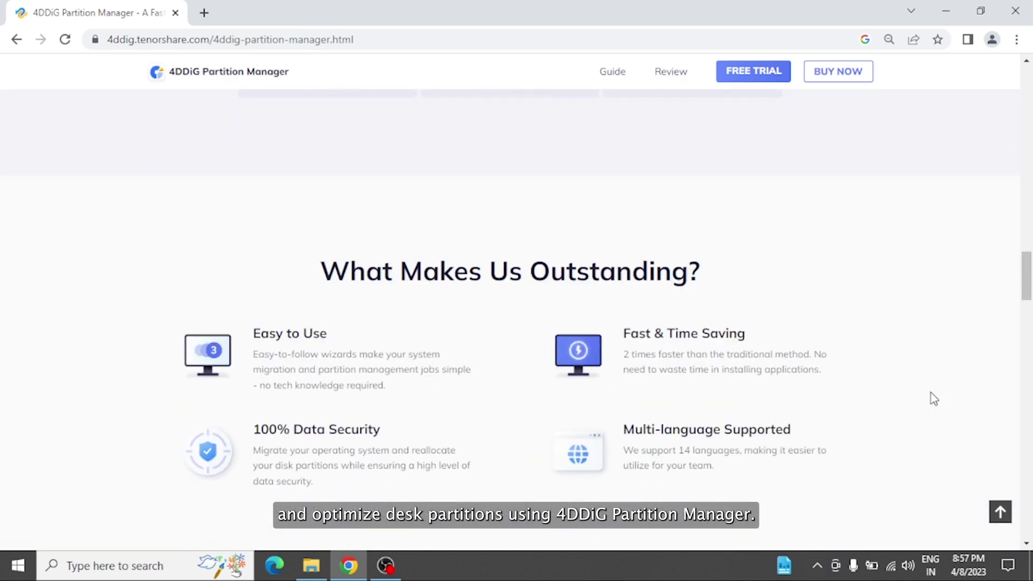
scroll(930, 393, down, 3)
scroll(930, 392, down, 3)
scroll(930, 393, down, 3)
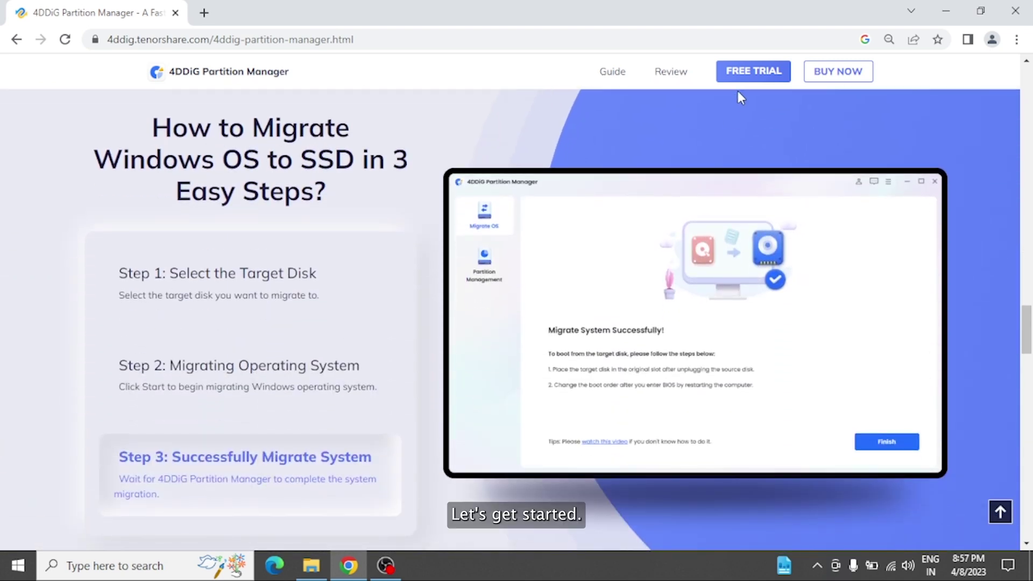
click(749, 78)
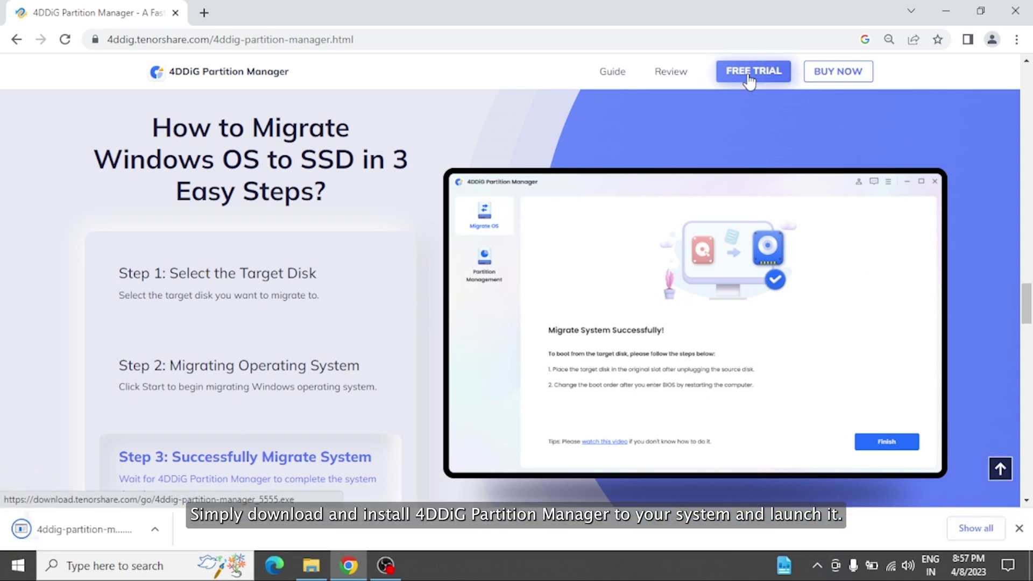
click(98, 525)
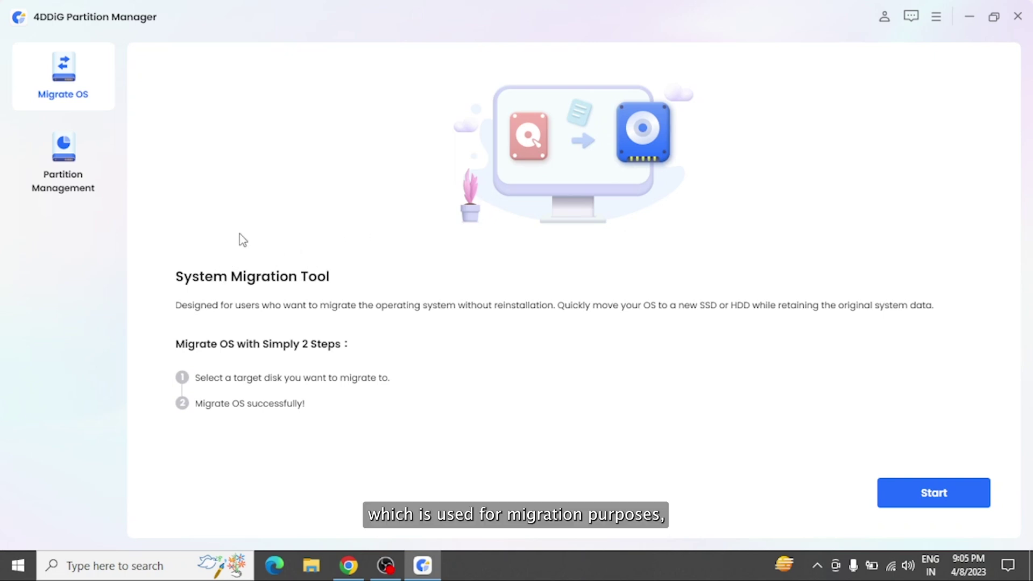
Show the Partition Management view listing all three disks and their partitions.
click(71, 153)
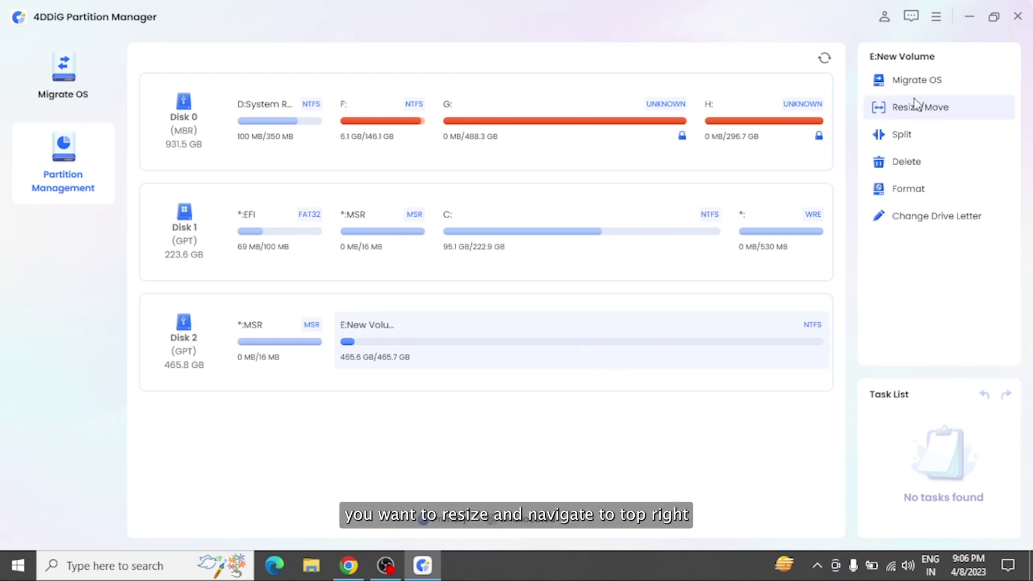
Queue a resize of E: New Volume to 345.3 GB, leaving 120.4 GB unallocated.
click(901, 108)
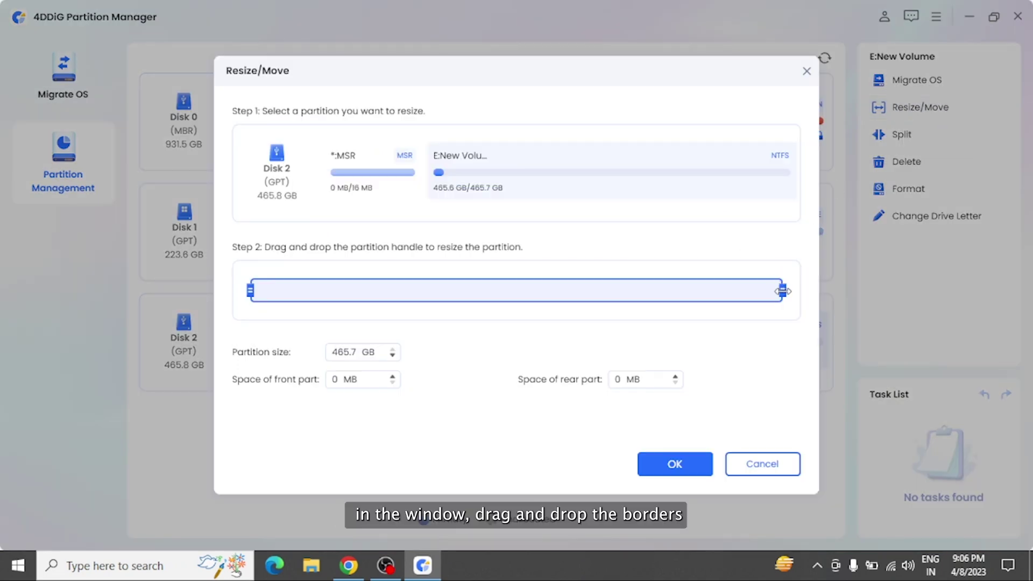
drag(783, 290, 708, 295)
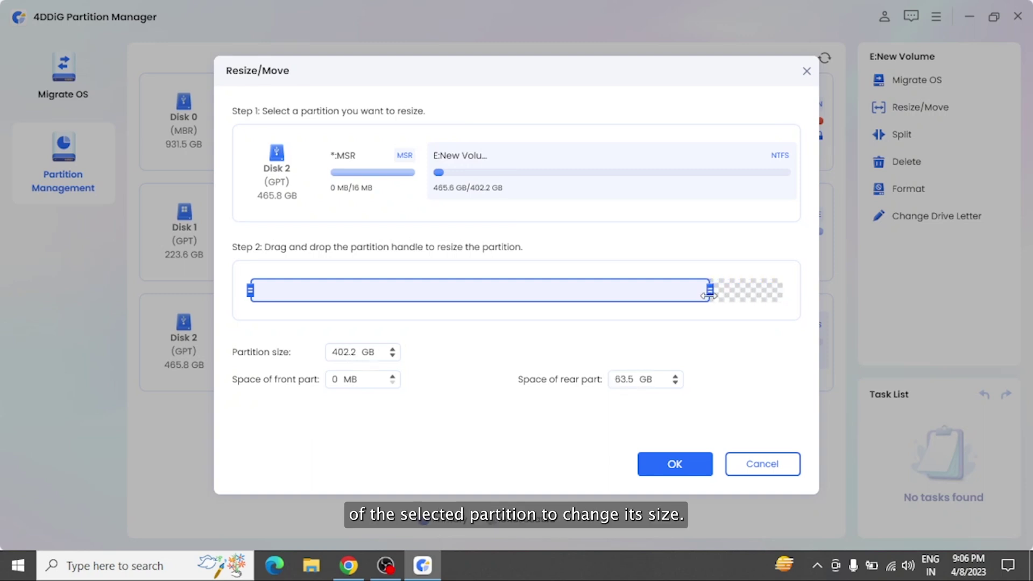
drag(708, 294, 645, 294)
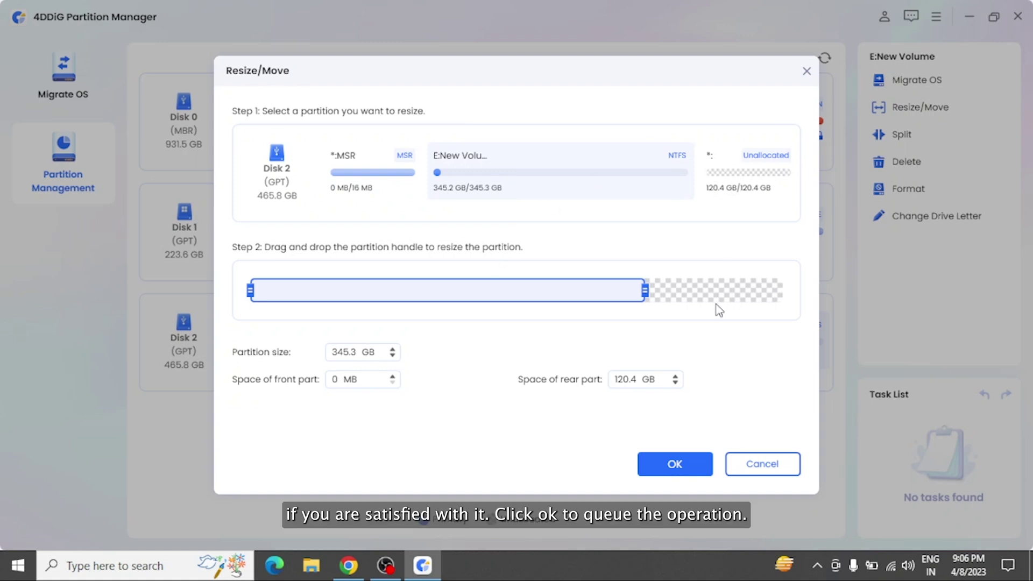
click(682, 466)
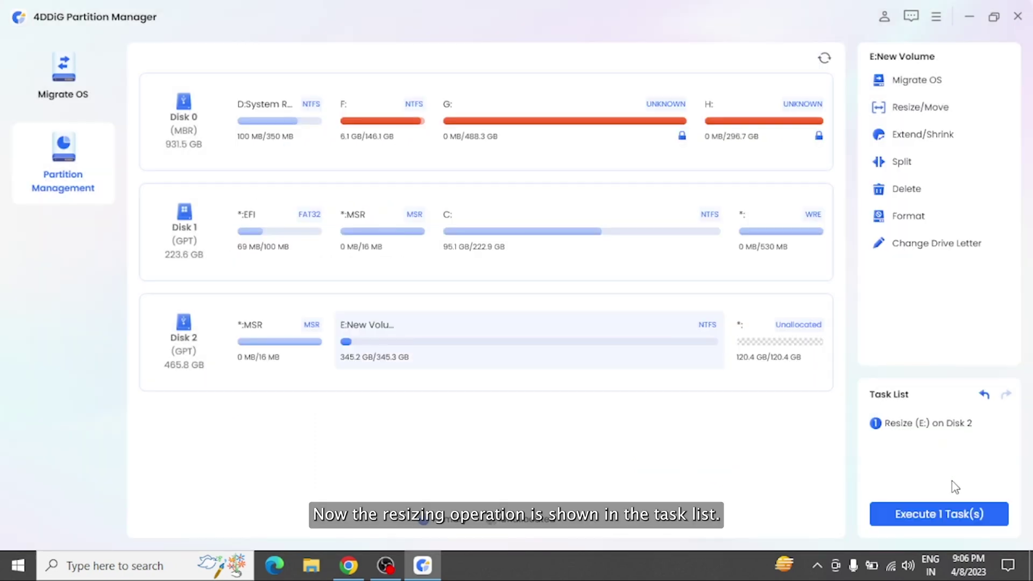
Execute the queued E: resize task and confirm it in Pending Operations.
click(946, 517)
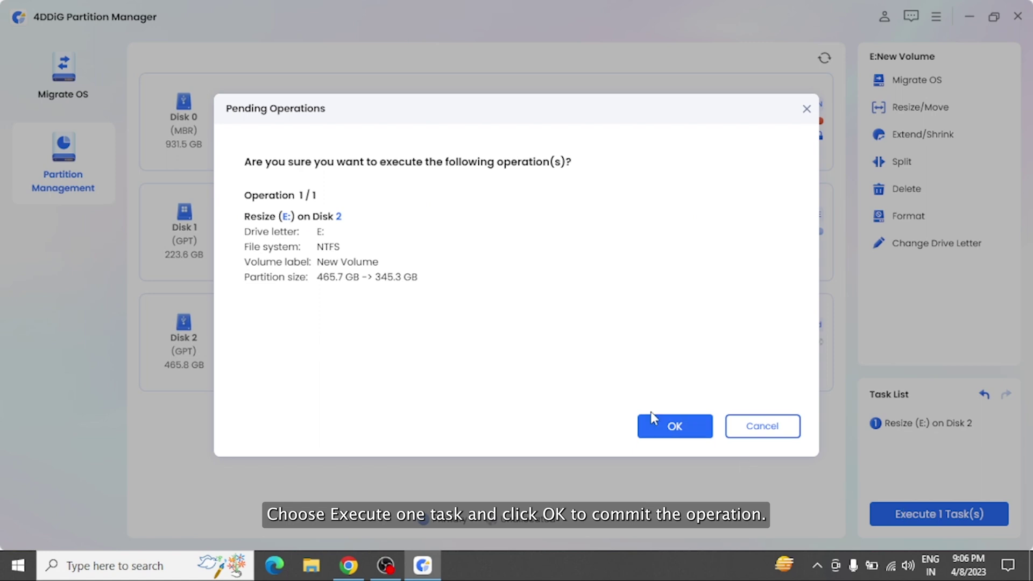
click(667, 430)
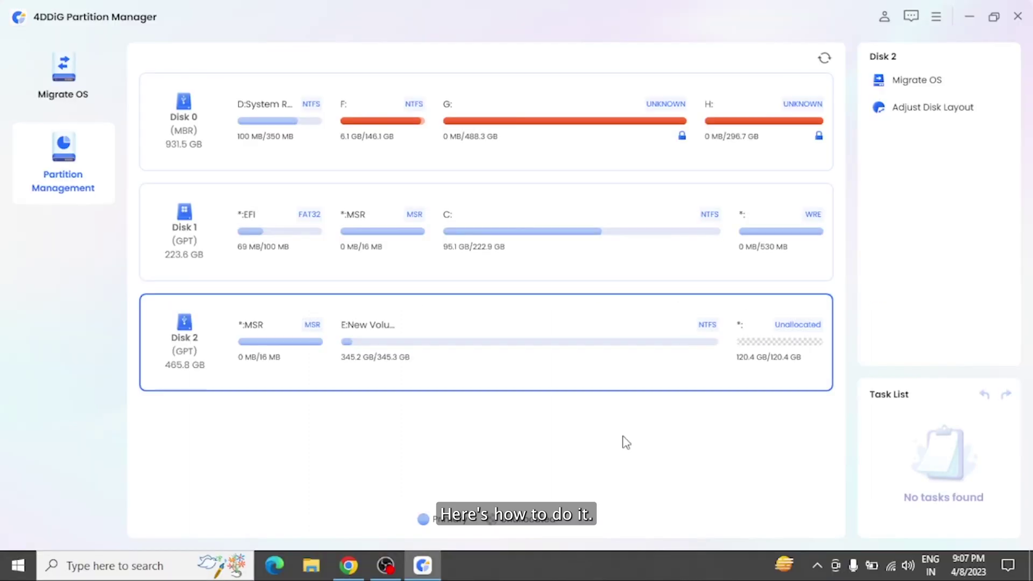
Queue extending E: New Volume over the unallocated space back to 465.7 GB.
click(587, 348)
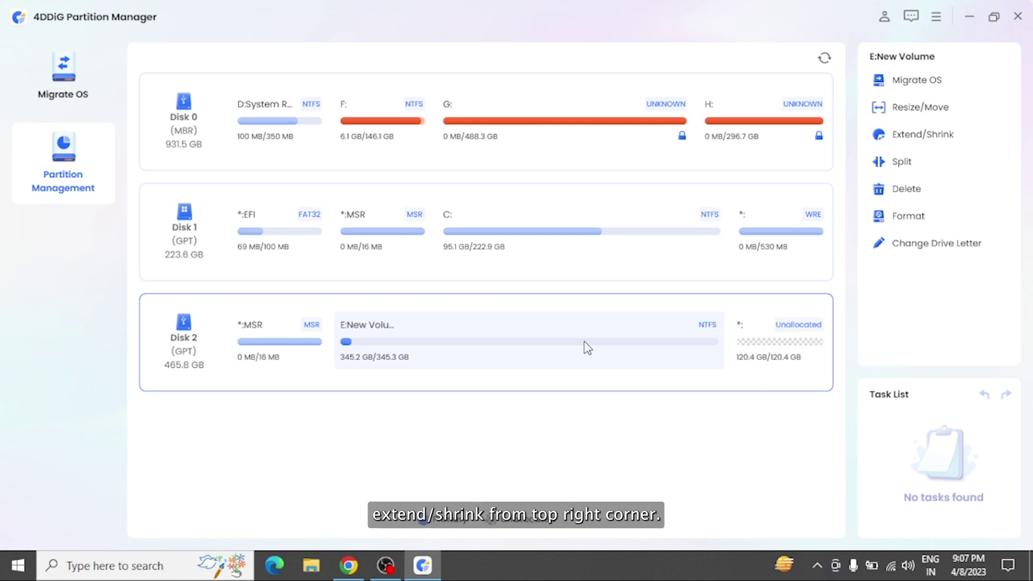
click(913, 139)
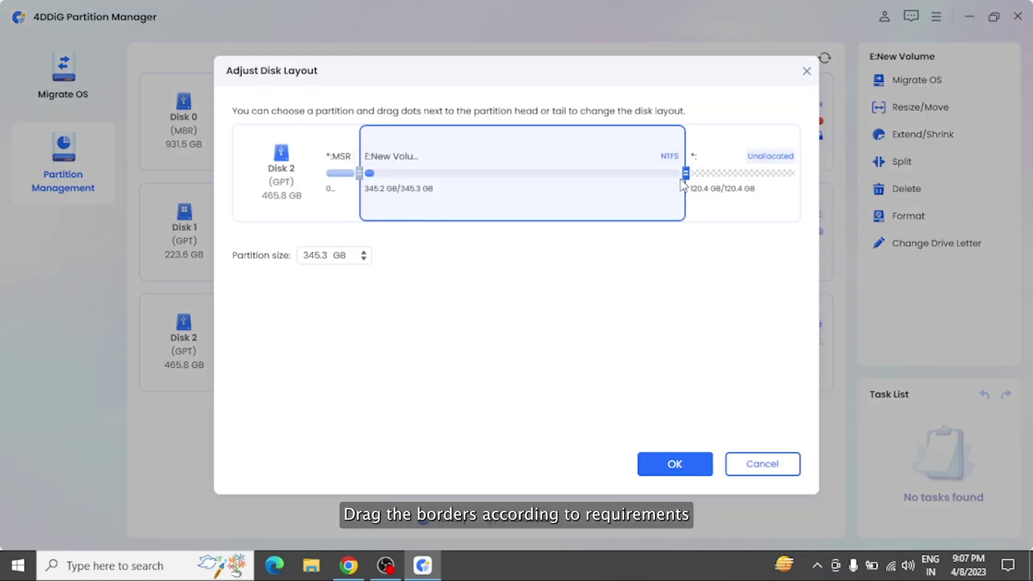
drag(686, 173, 801, 175)
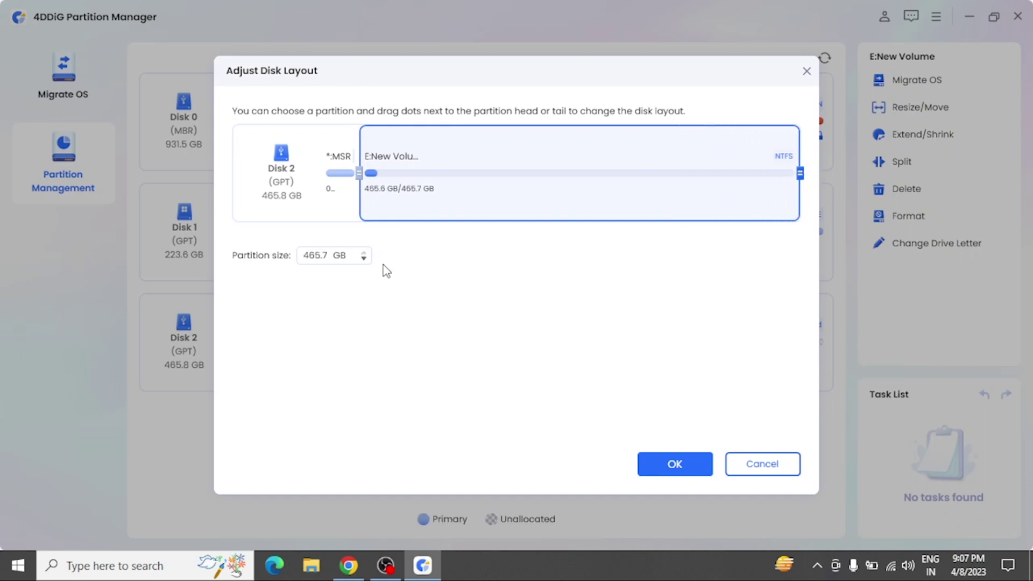
click(679, 466)
Execute the pending Resize/Move (E:) task and confirm it.
click(925, 516)
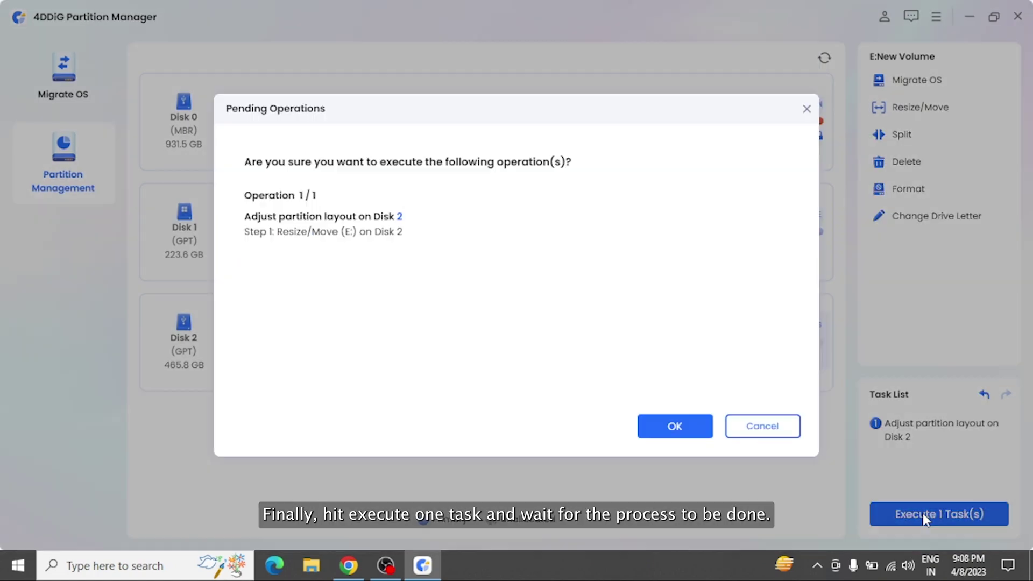
click(670, 428)
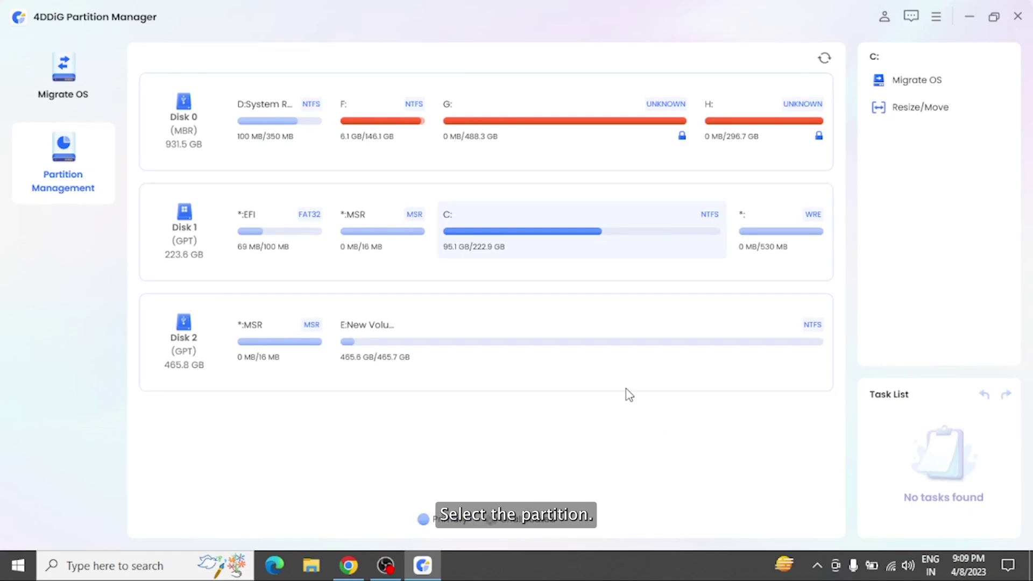
Split E: New Volume about in half: 232.4 GB E: and a 233.3 GB NTFS I:.
click(601, 349)
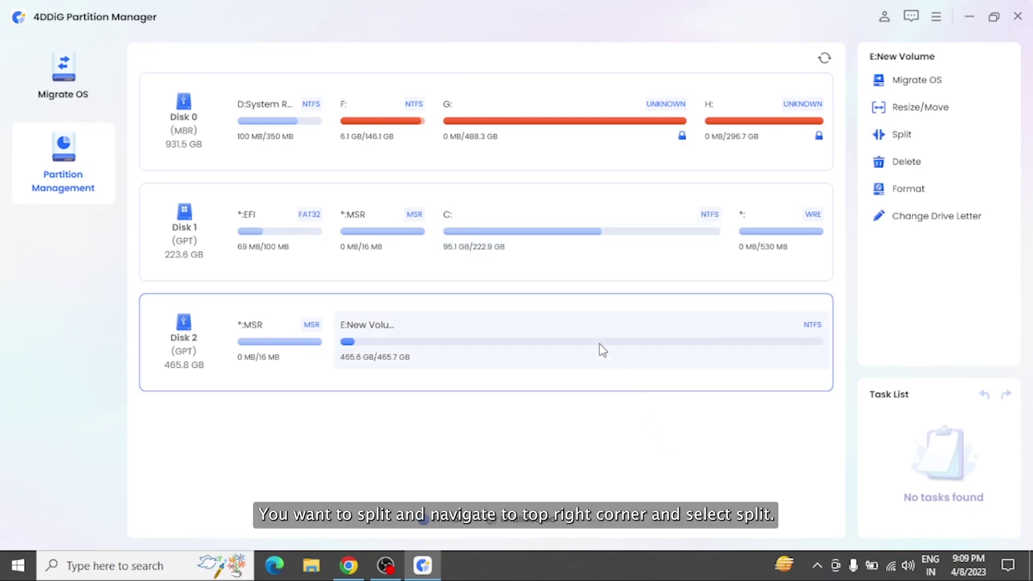
click(901, 135)
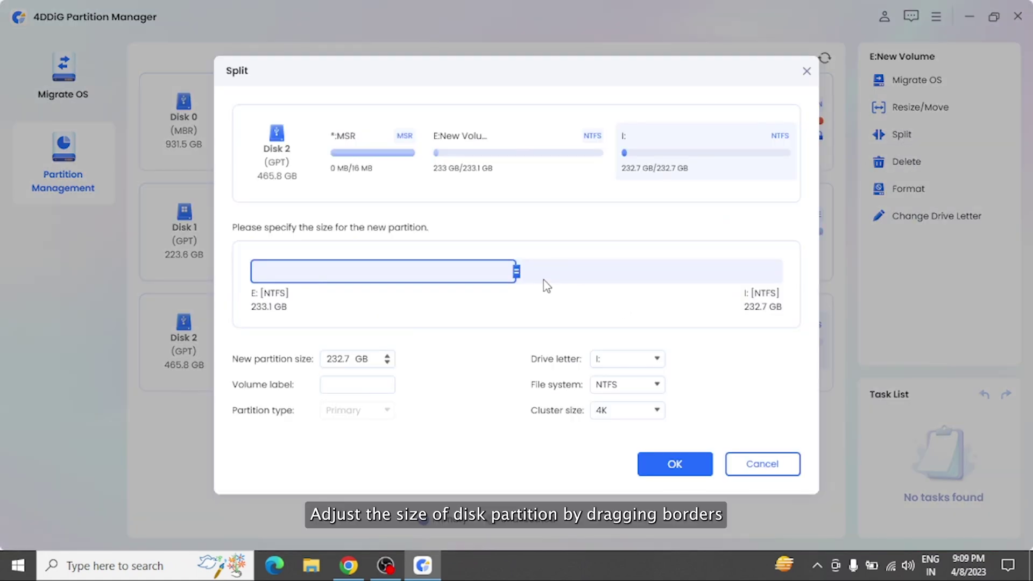
mouse_move(515, 272)
mouse_down()
mouse_move(485, 271)
mouse_move(515, 271)
mouse_up()
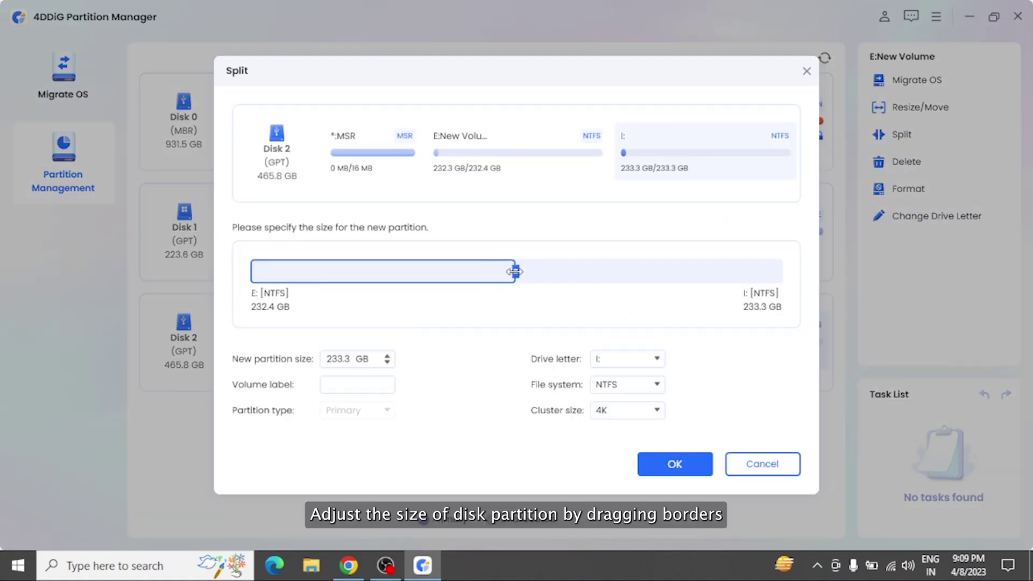
click(644, 389)
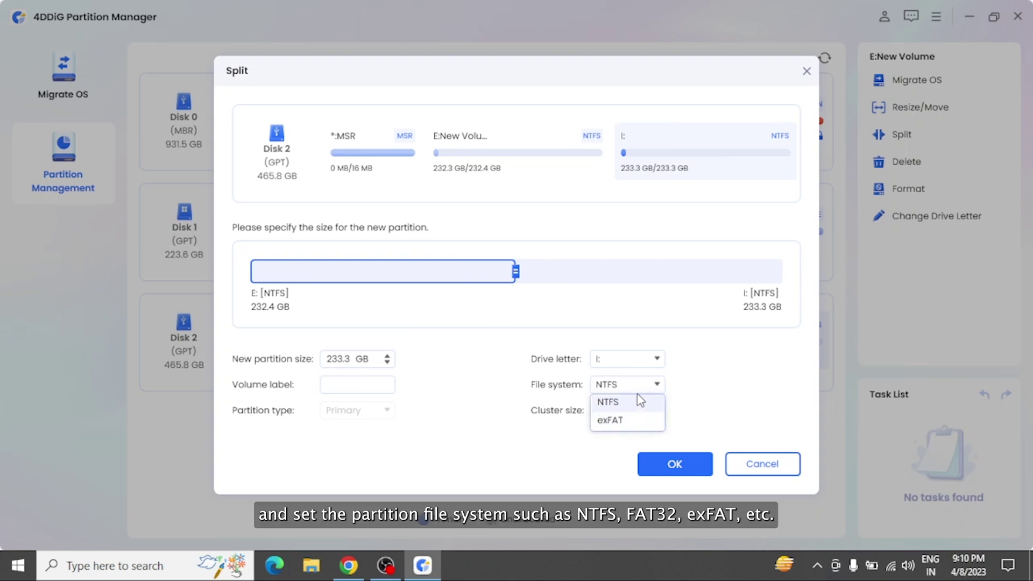
click(639, 386)
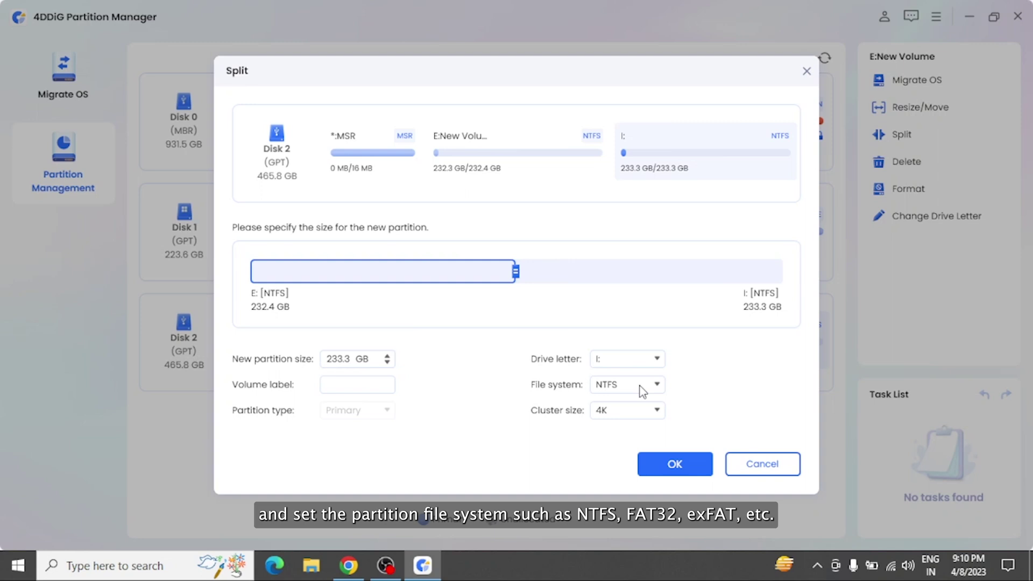
Confirm the split of E: New Volume, then execute the queued task and confirm it.
click(691, 467)
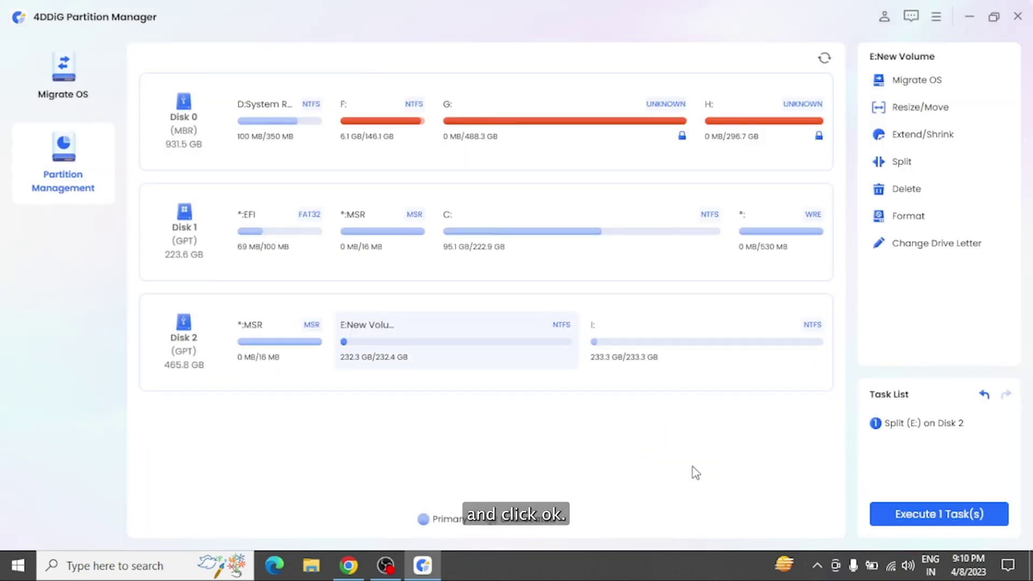
click(941, 513)
click(687, 432)
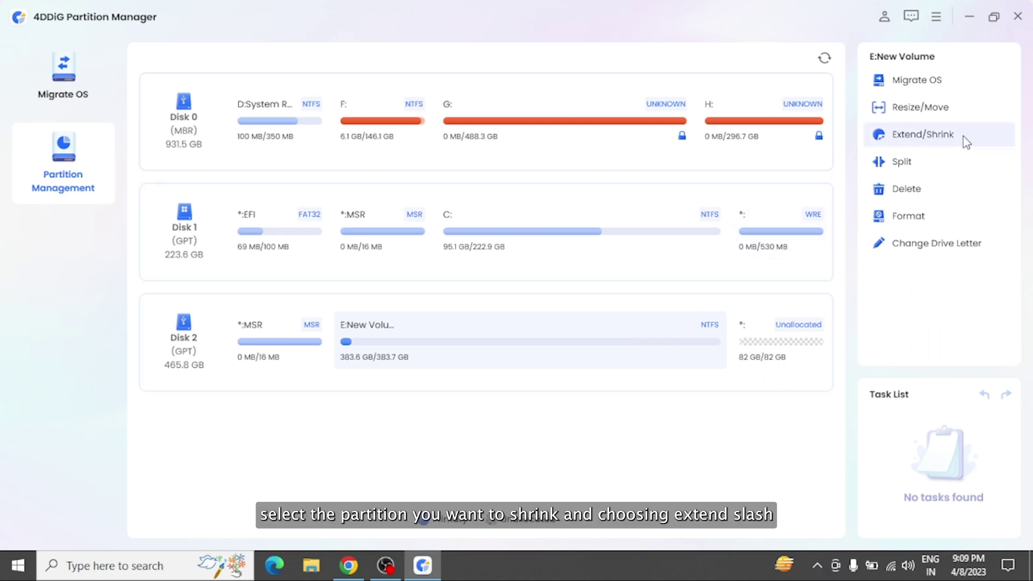
Extend E: New Volume over the 82 GB unallocated space to the disk end, then execute it.
click(879, 138)
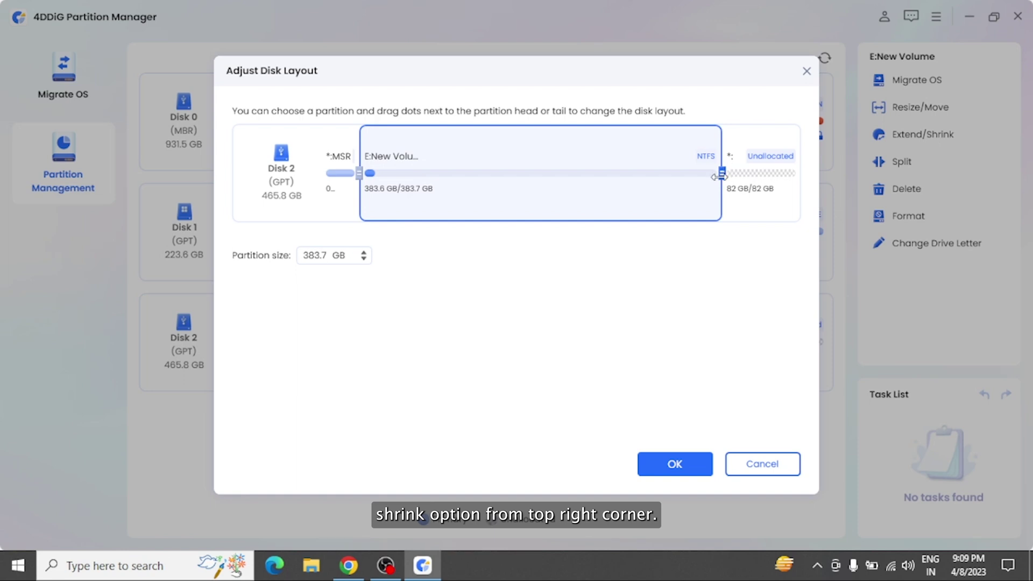
drag(720, 175, 799, 175)
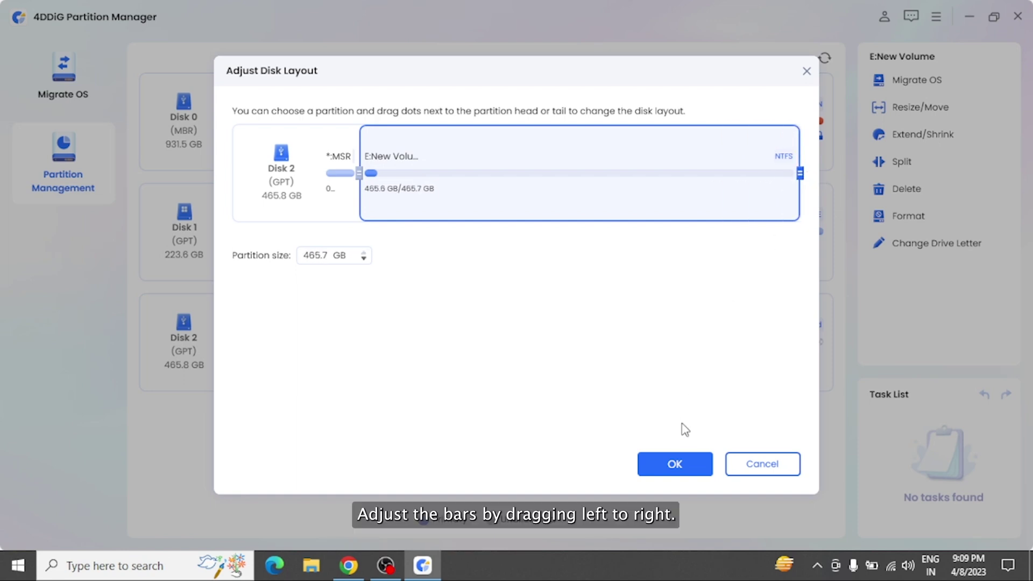
click(682, 464)
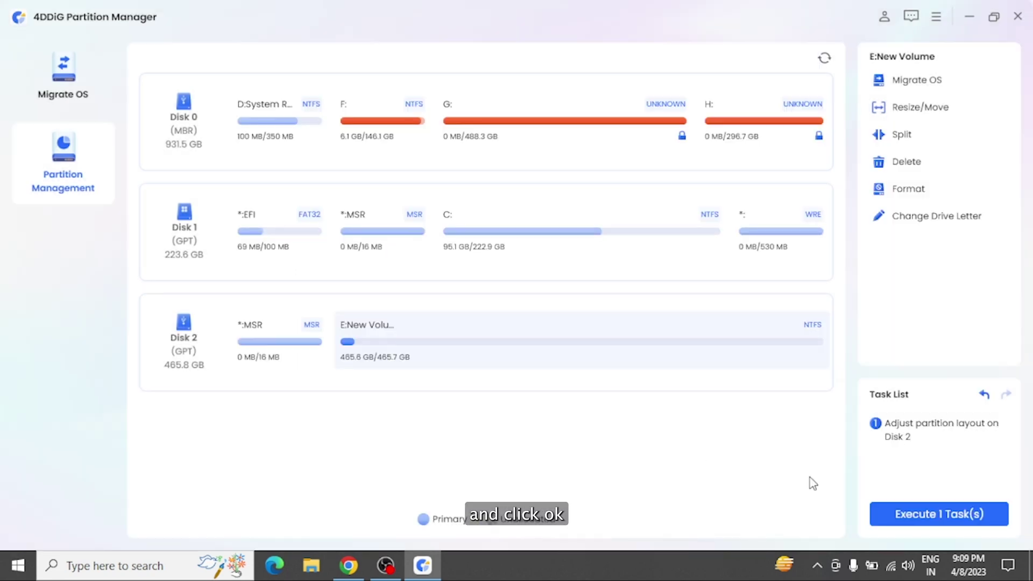
click(915, 508)
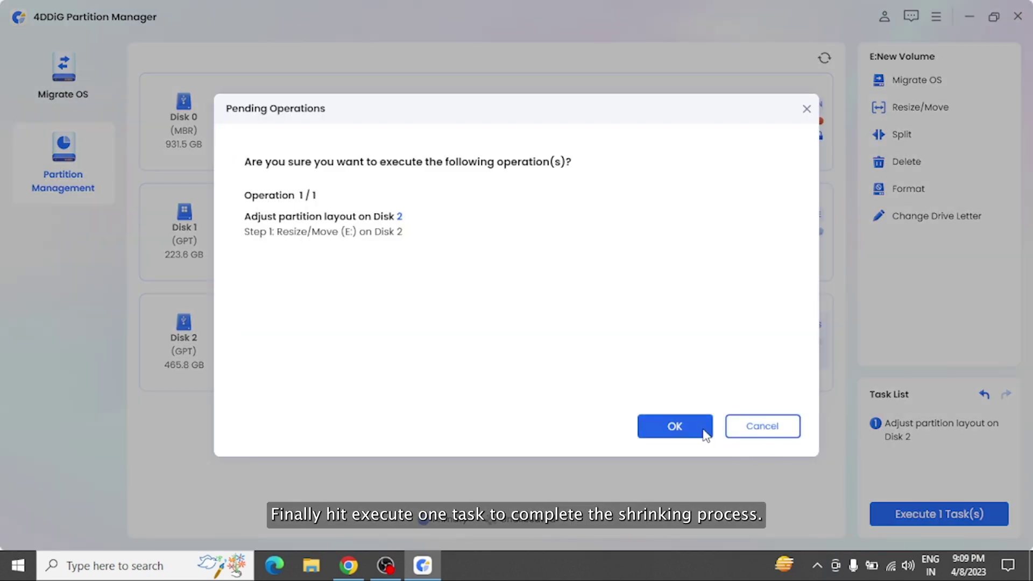
click(675, 427)
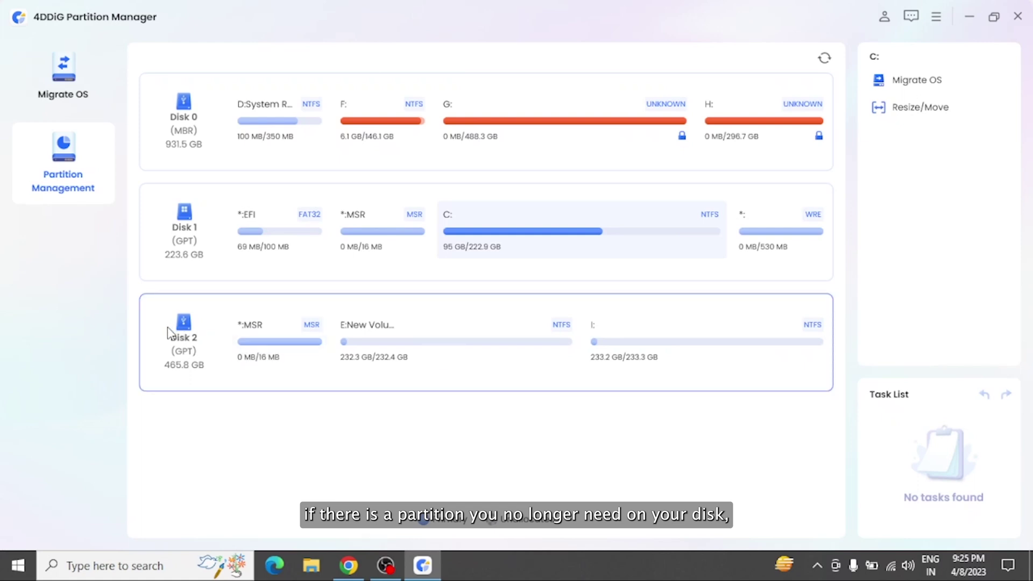
Delete Disk 2's I: partition and execute the task, freeing 233.3 GB of unallocated space.
click(168, 333)
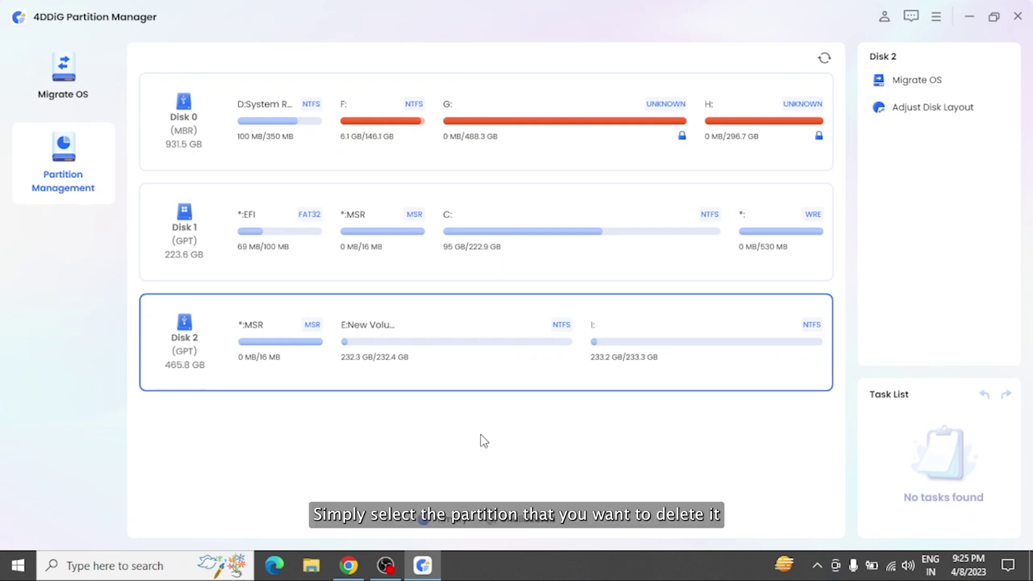
click(639, 354)
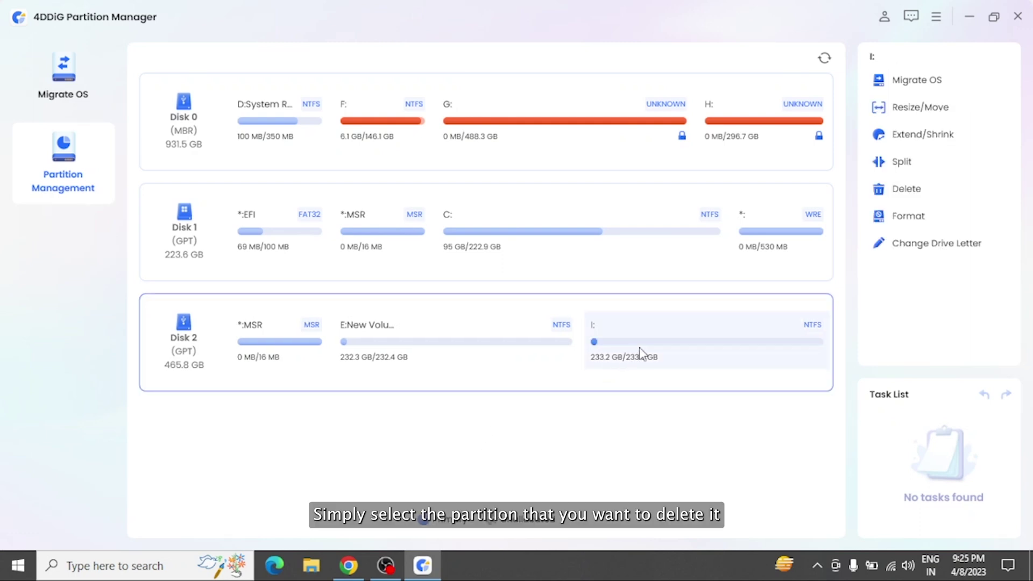
click(907, 189)
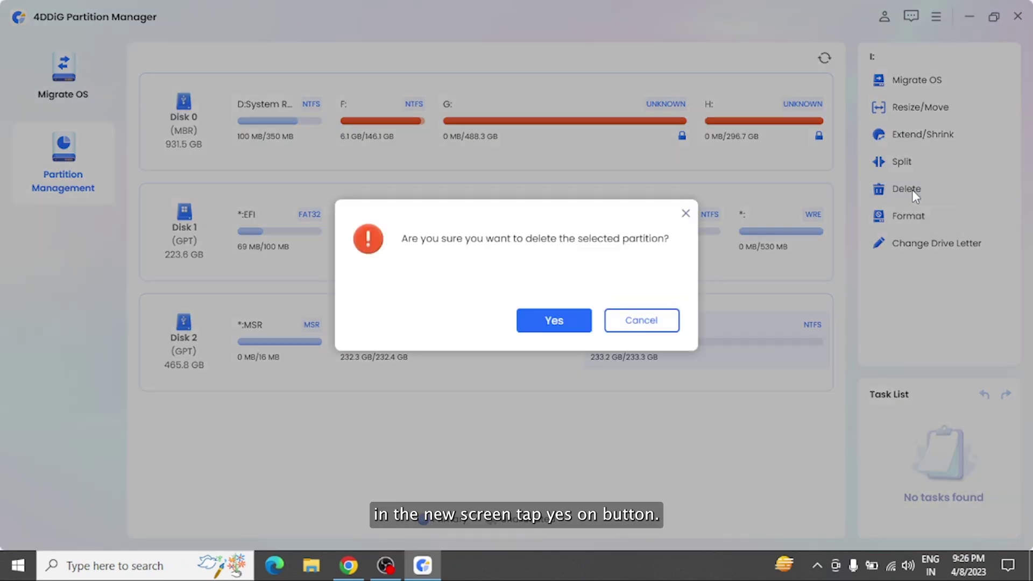
click(561, 323)
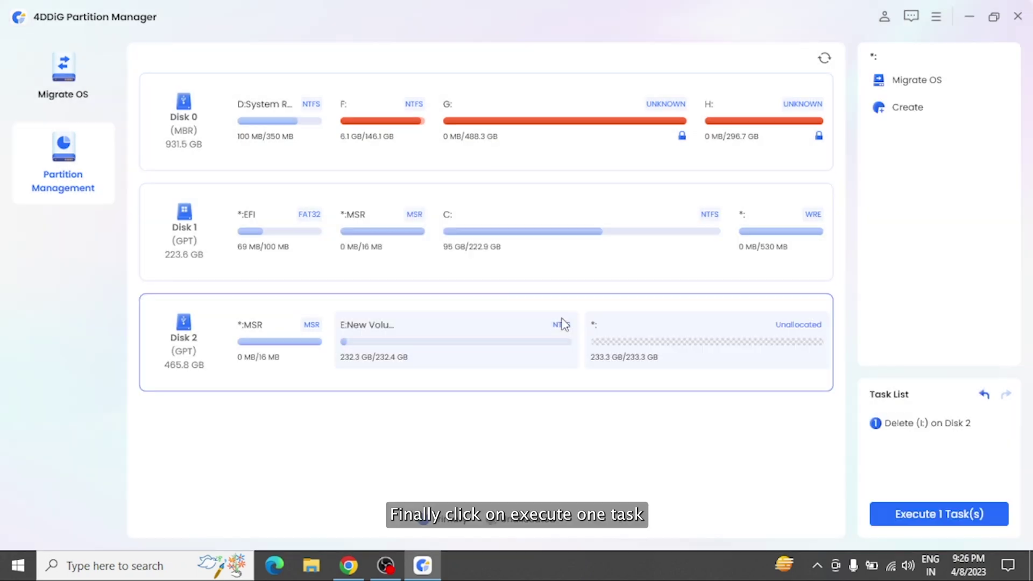
click(975, 515)
click(687, 431)
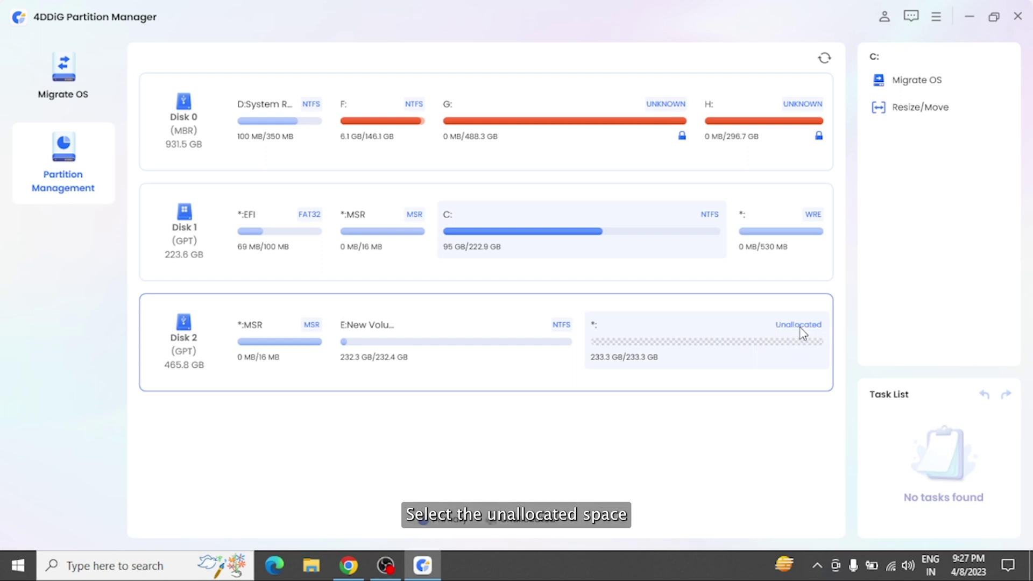
Create a 233.3 GB NTFS I: partition in Disk 2's unallocated space and execute it.
click(719, 346)
click(908, 106)
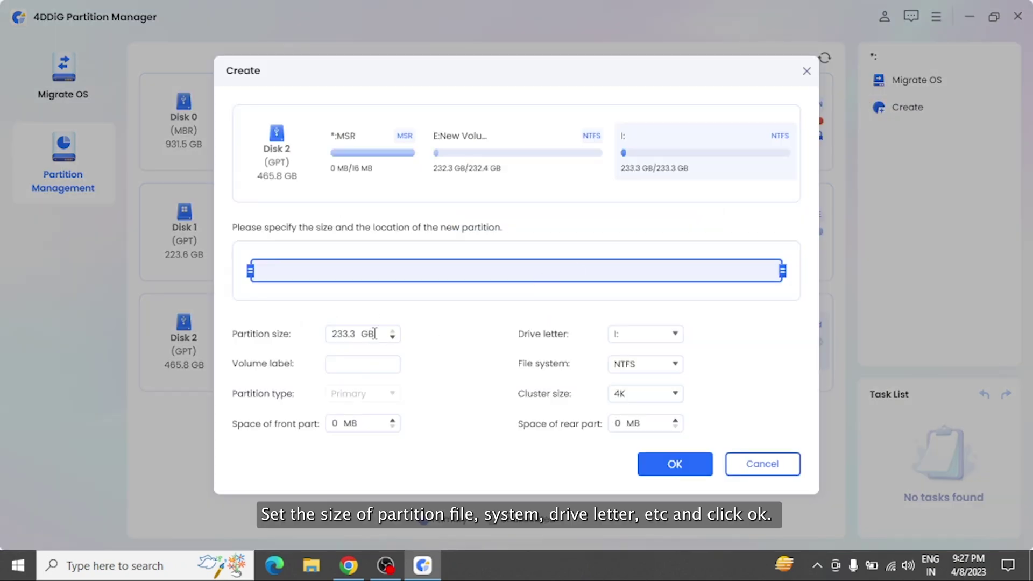
click(656, 369)
click(676, 465)
click(935, 510)
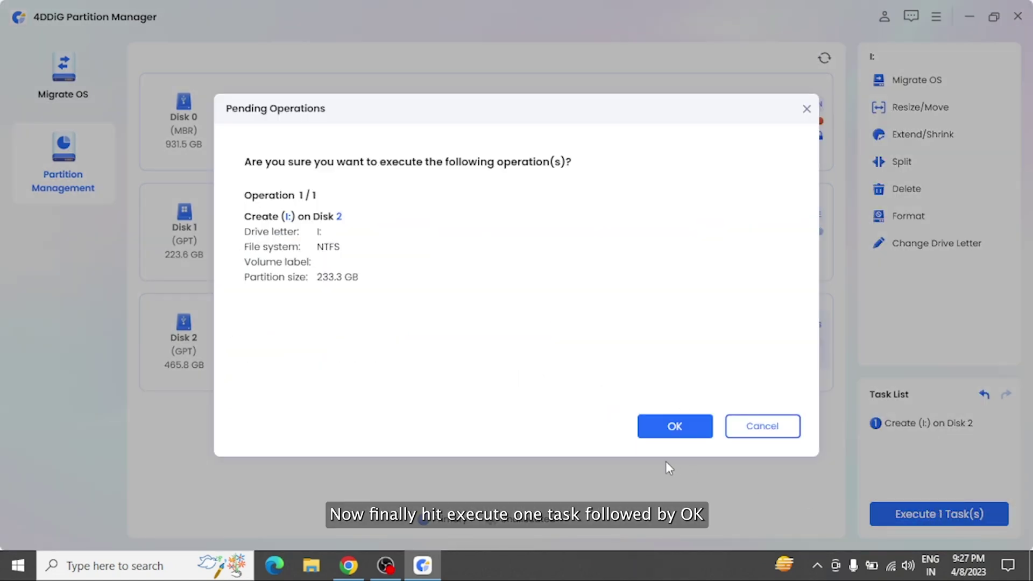
click(664, 428)
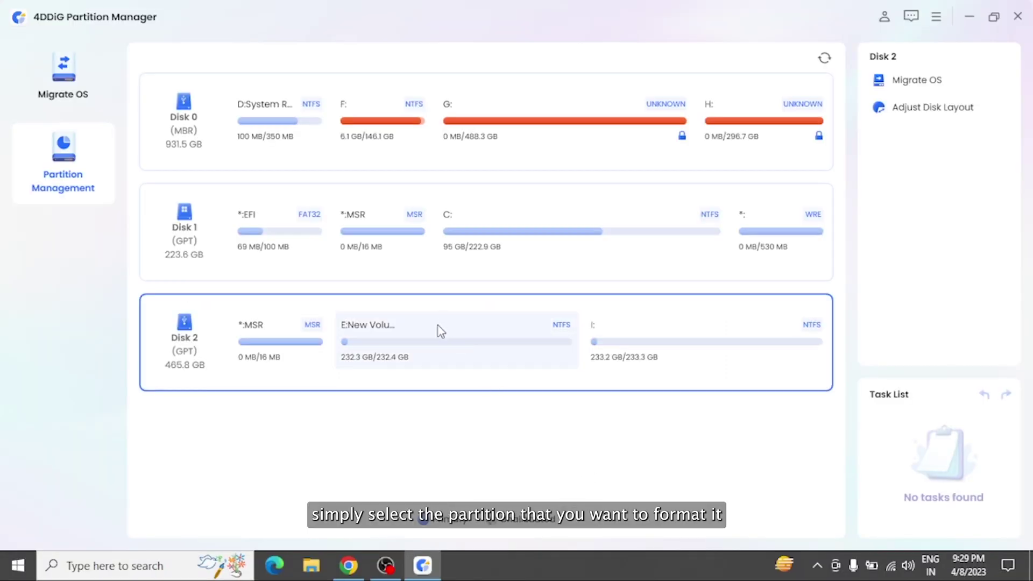
Full-format Disk 2's E: New Volume as NTFS, accepting data erasure, and execute the task.
click(438, 331)
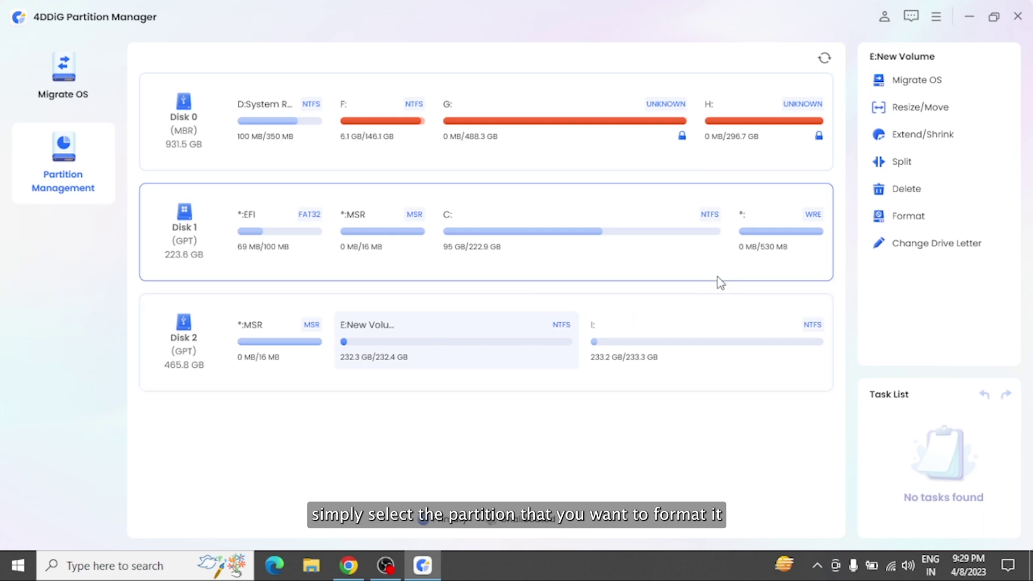
click(910, 218)
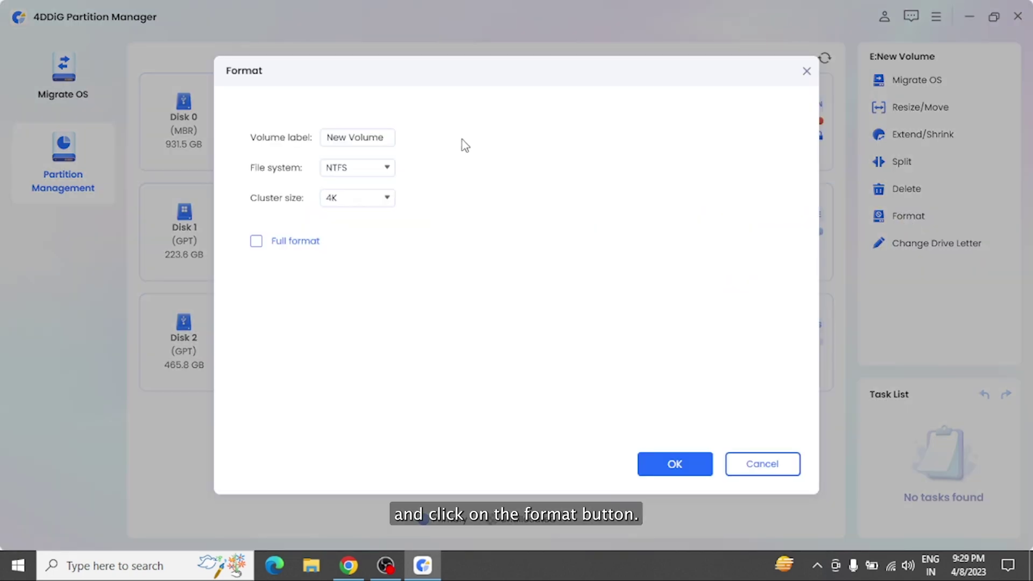
click(360, 170)
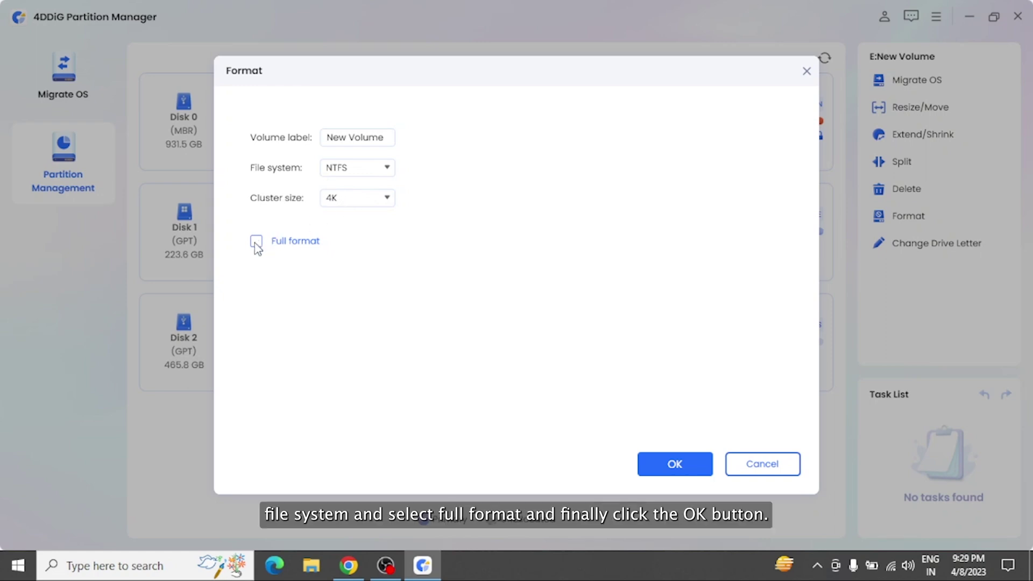
click(690, 465)
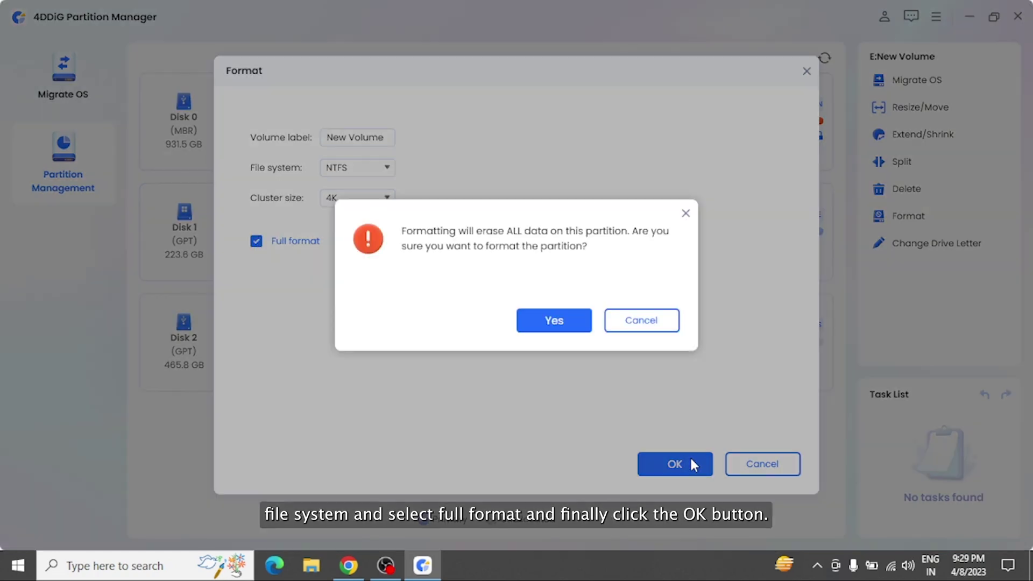
click(567, 327)
click(968, 515)
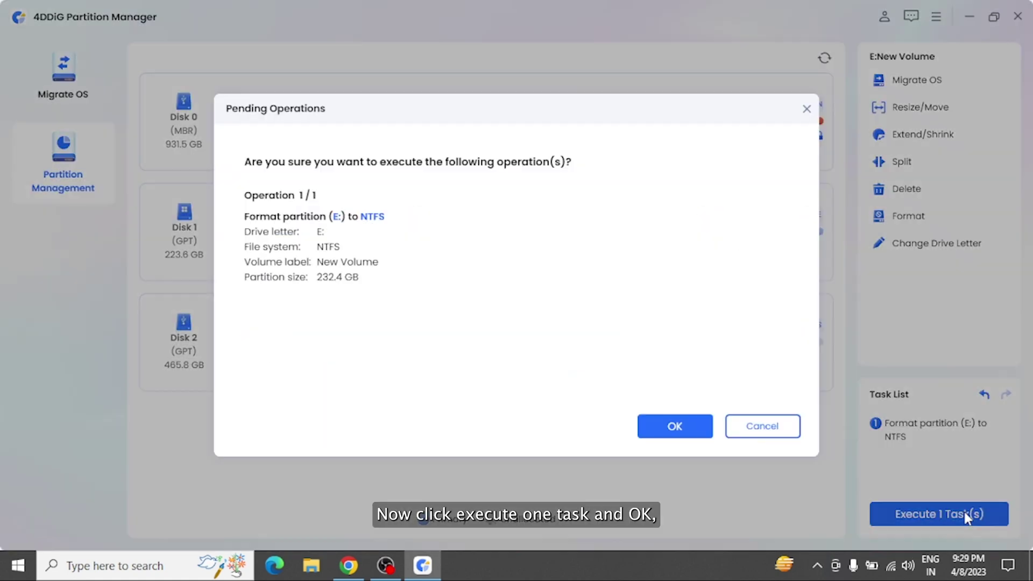
click(701, 432)
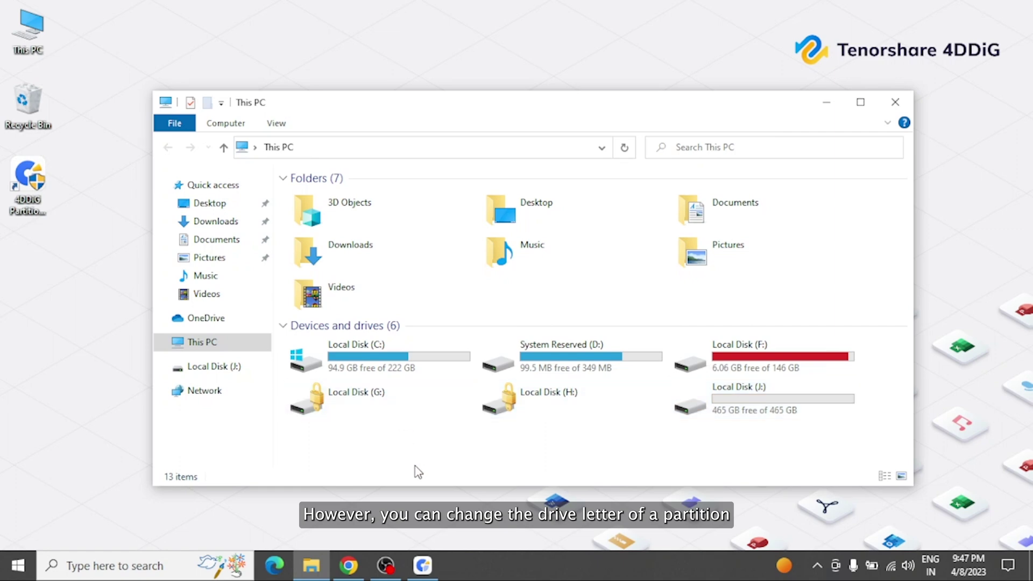
click(422, 566)
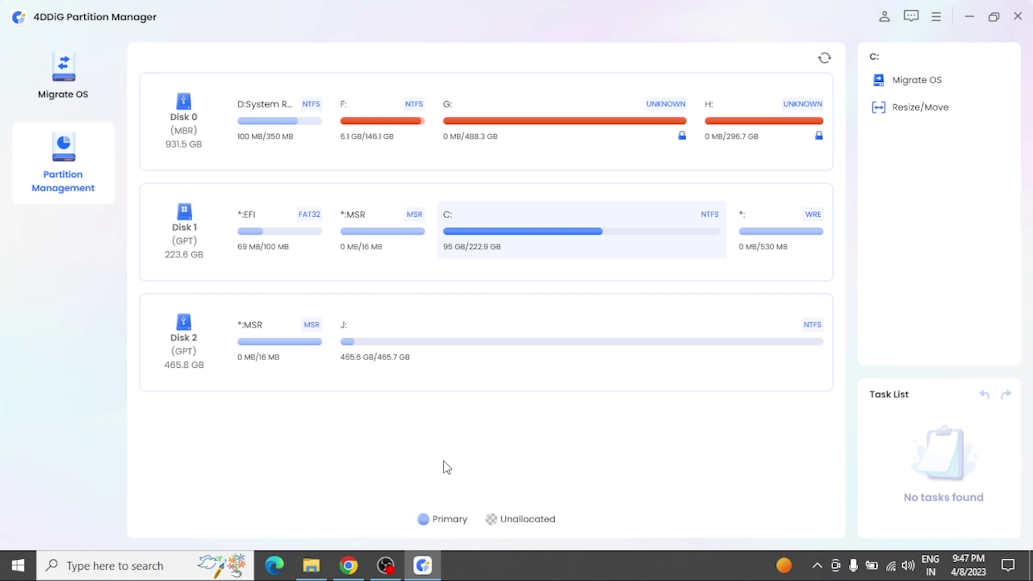
Reassign Disk 2's partition from drive letter J: to I: and execute the change.
click(459, 348)
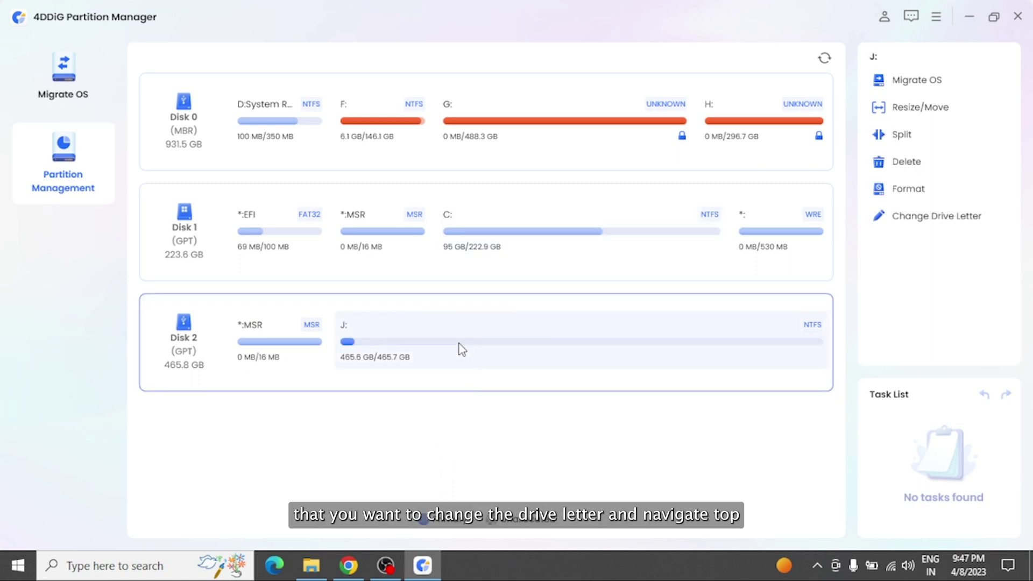
click(936, 217)
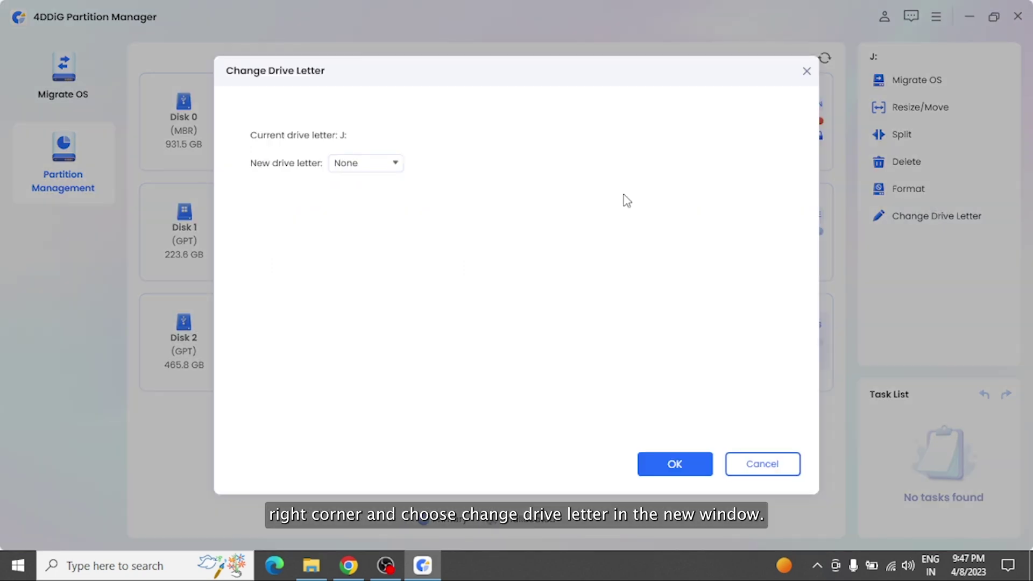
click(358, 163)
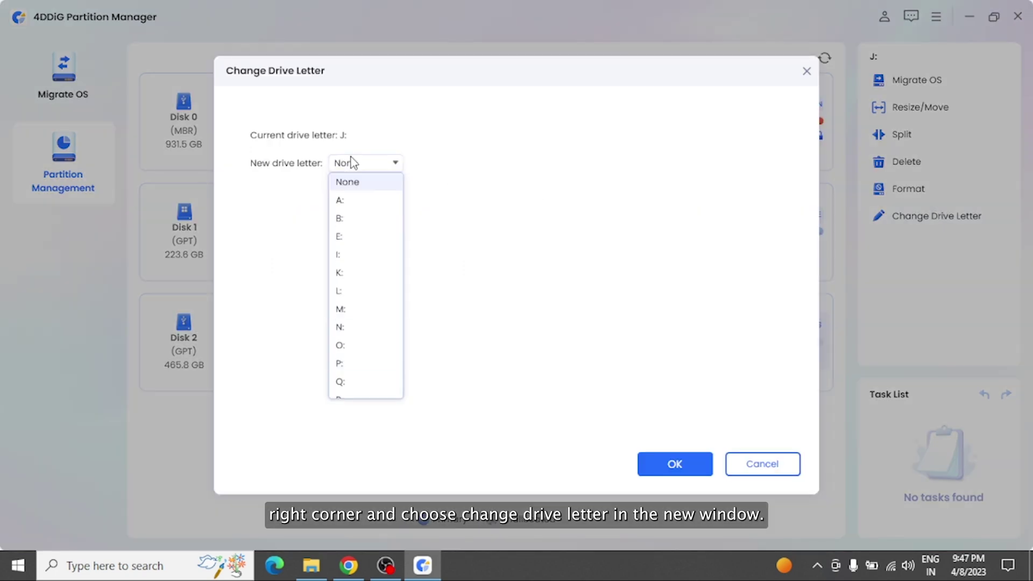
click(356, 265)
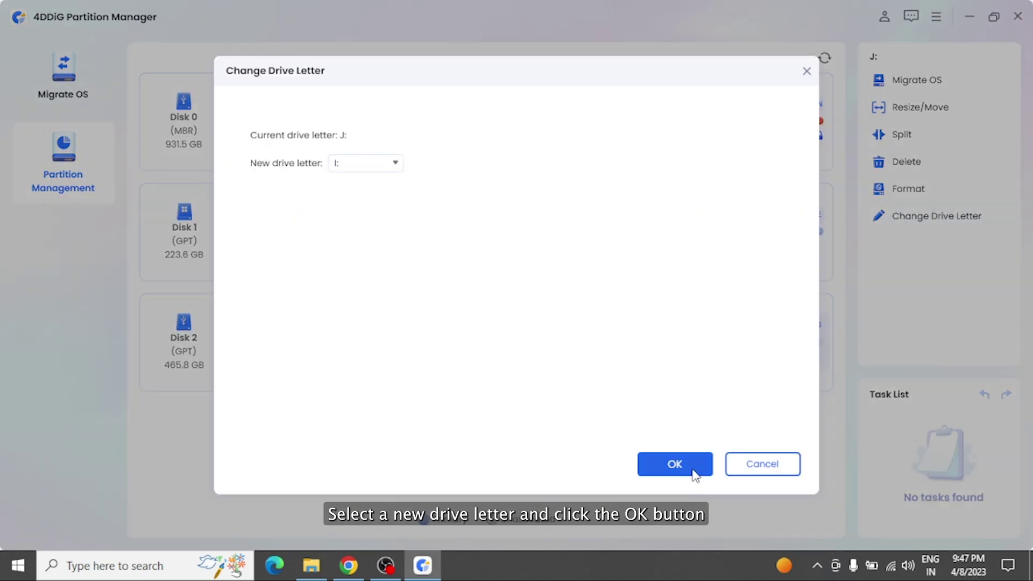
click(675, 464)
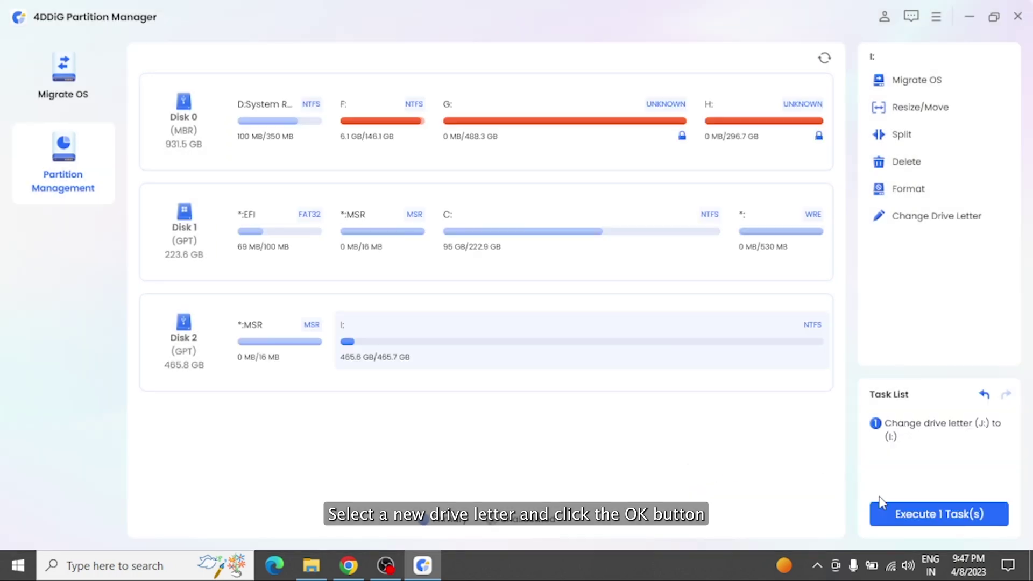
click(913, 515)
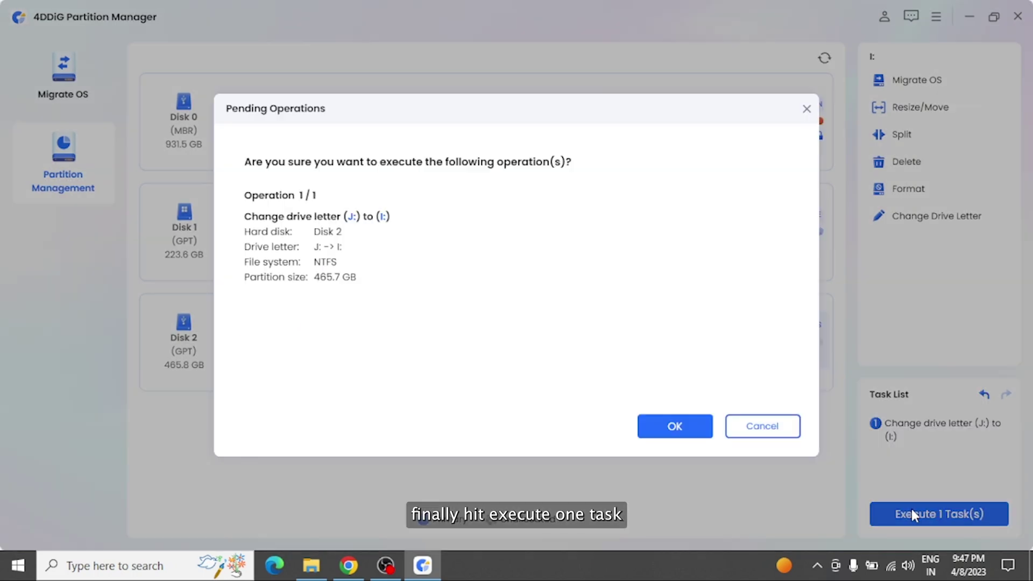
click(690, 430)
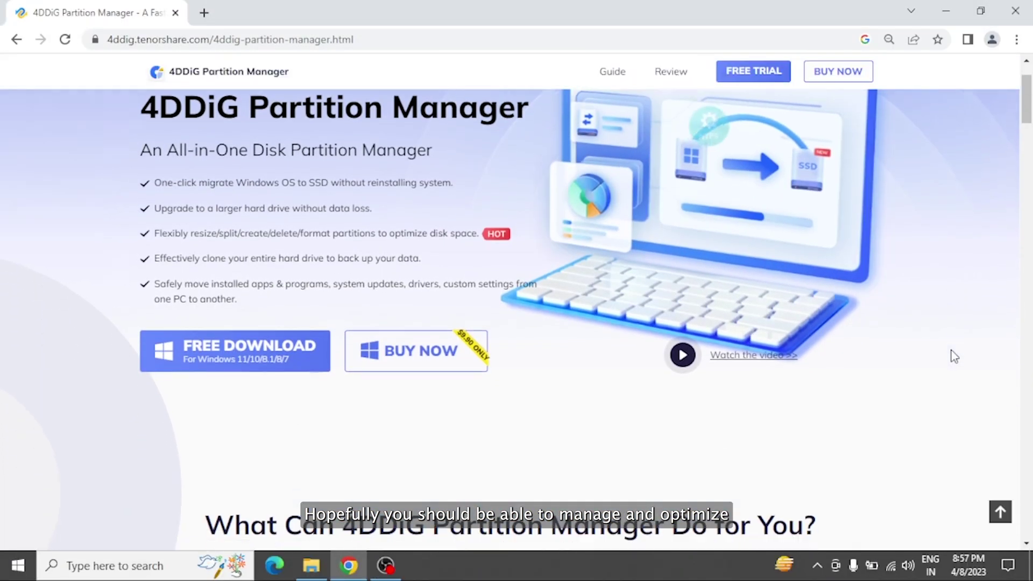
scroll(952, 356, down, 3)
scroll(954, 357, down, 1)
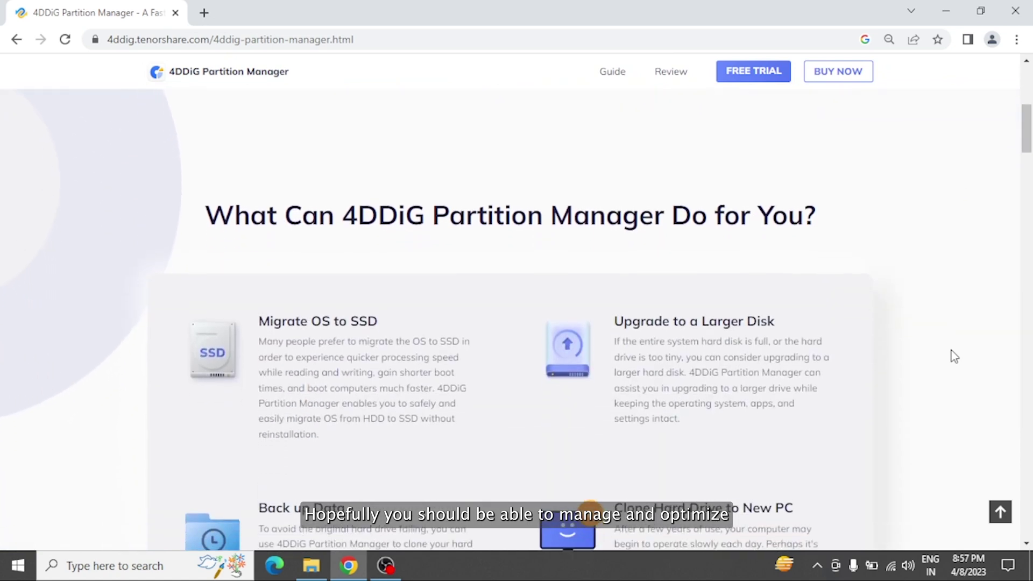
scroll(953, 356, down, 1)
scroll(953, 356, down, 1)
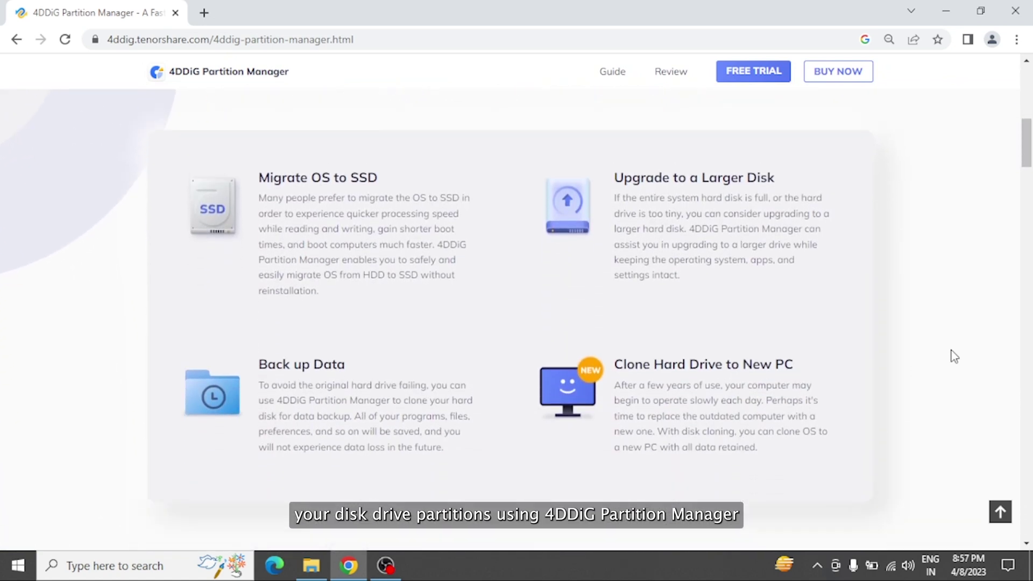
scroll(953, 356, down, 1)
scroll(954, 356, down, 2)
scroll(954, 356, down, 1)
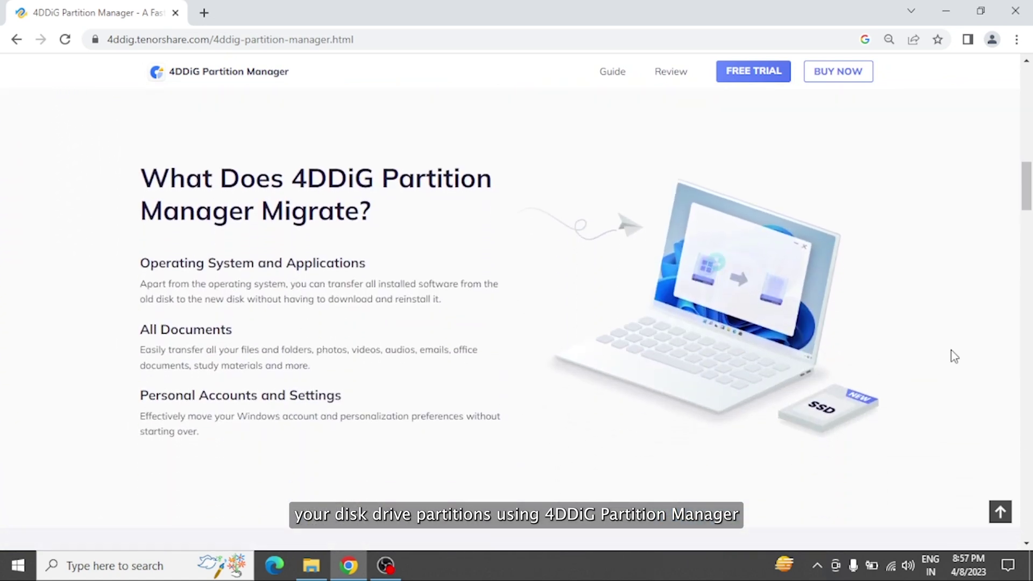
scroll(952, 356, down, 1)
scroll(953, 356, down, 1)
scroll(952, 356, down, 1)
scroll(953, 356, down, 1)
scroll(953, 356, down, 1)
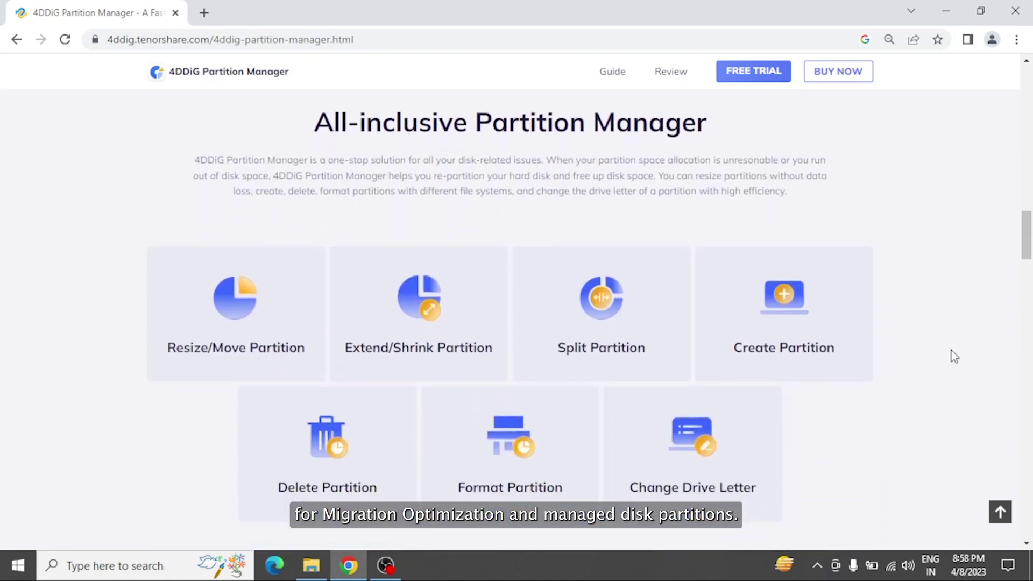
scroll(953, 356, down, 1)
scroll(953, 356, down, 2)
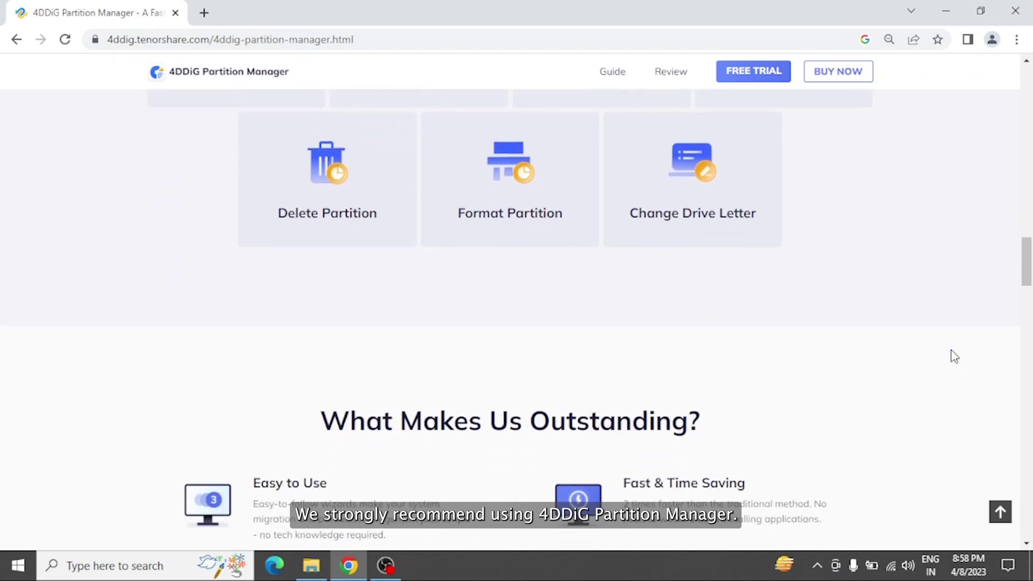
scroll(953, 356, down, 1)
scroll(953, 357, down, 1)
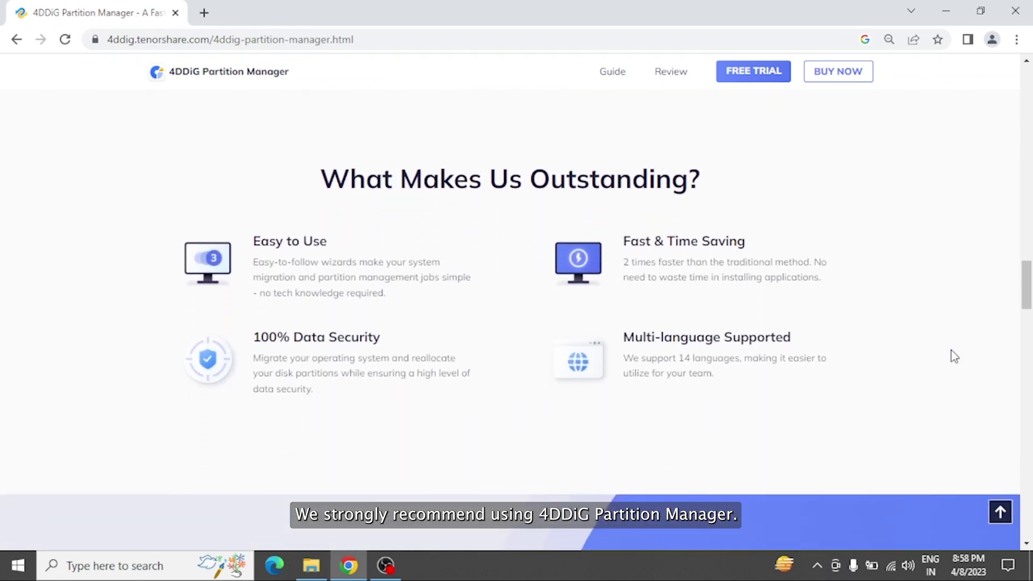
scroll(953, 357, down, 1)
scroll(953, 357, down, 2)
scroll(953, 356, down, 1)
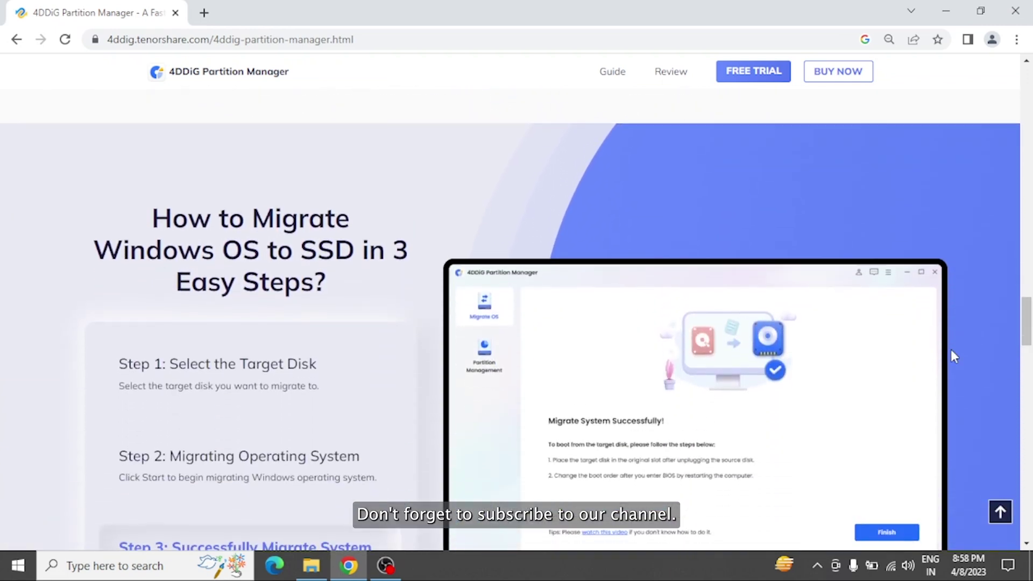
scroll(953, 356, down, 1)
scroll(953, 356, down, 1)
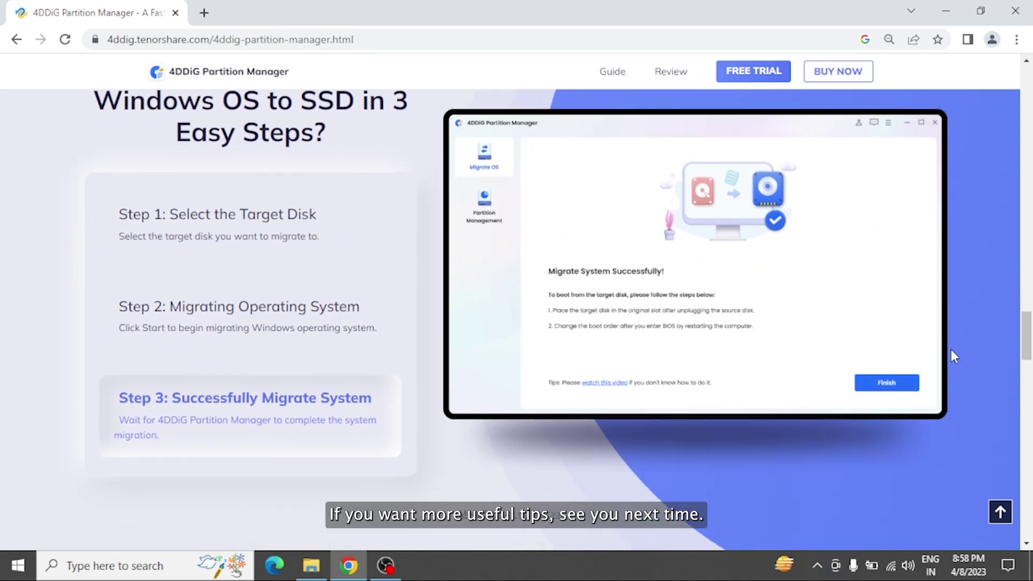
scroll(953, 356, down, 2)
scroll(953, 356, down, 1)
scroll(953, 356, down, 1)
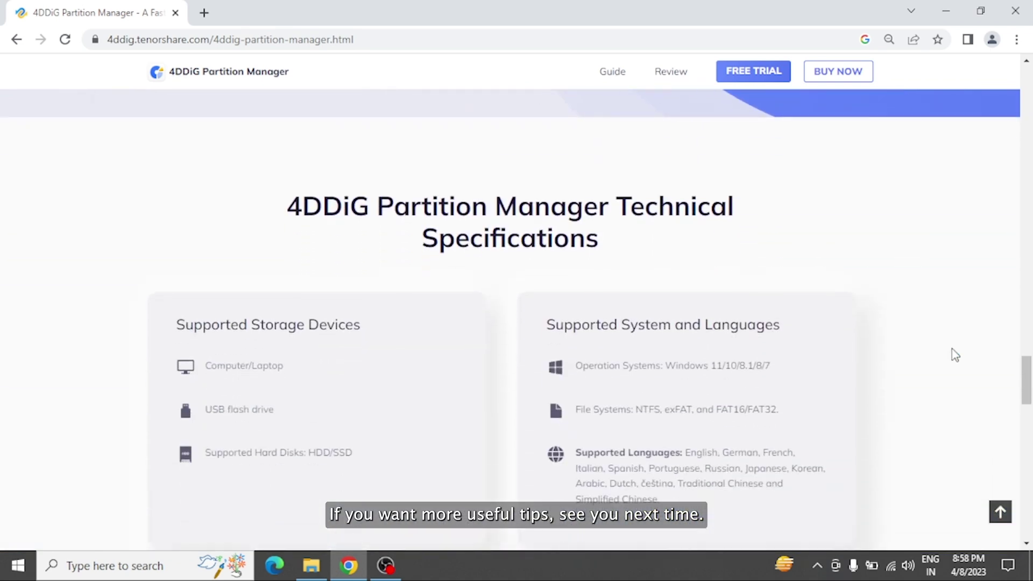